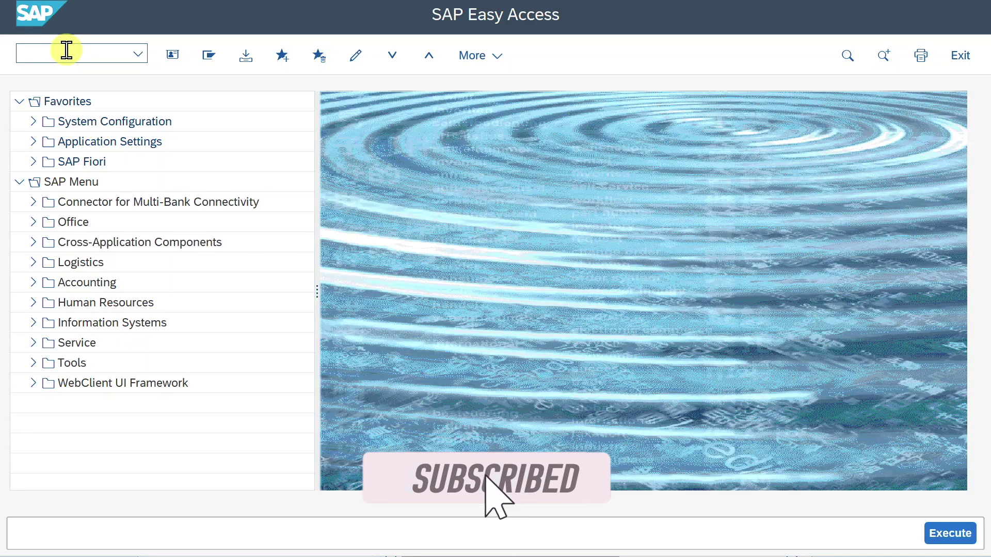
Run transaction mm01 and place the cursor in the empty Material field
{"action": "left_click", "coordinate": [67, 50]}
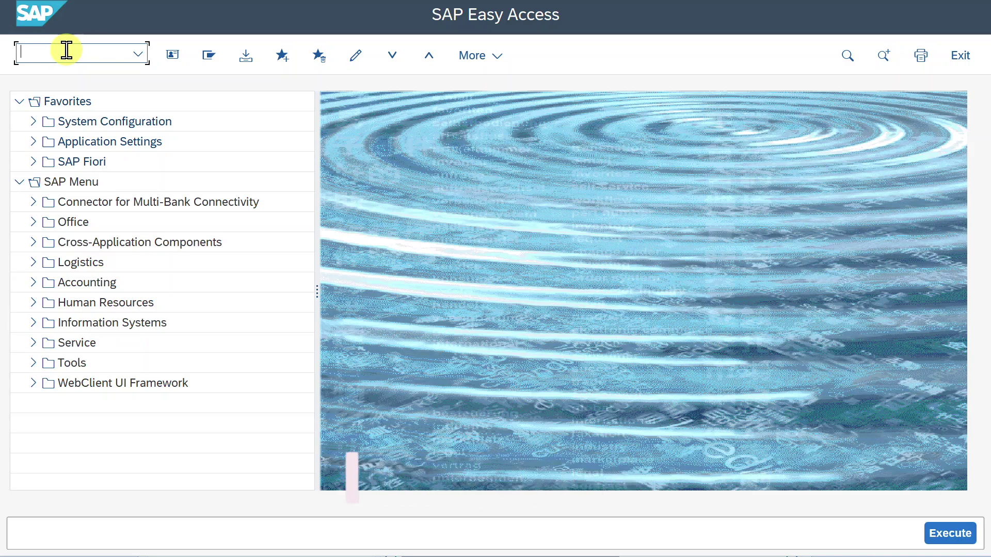
{"action": "type", "text": "mm01"}
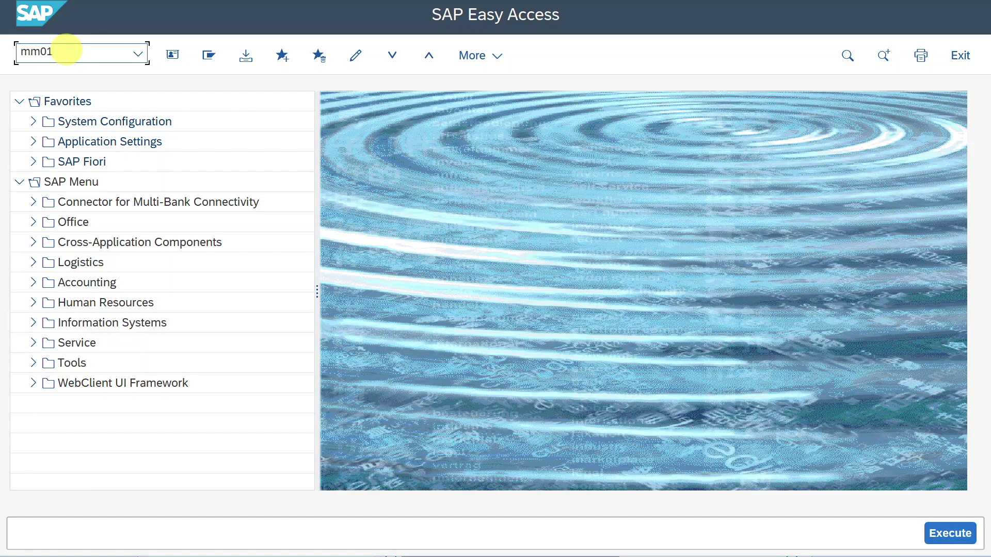
{"action": "key", "text": "Return"}
{"action": "left_click", "coordinate": [272, 134]}
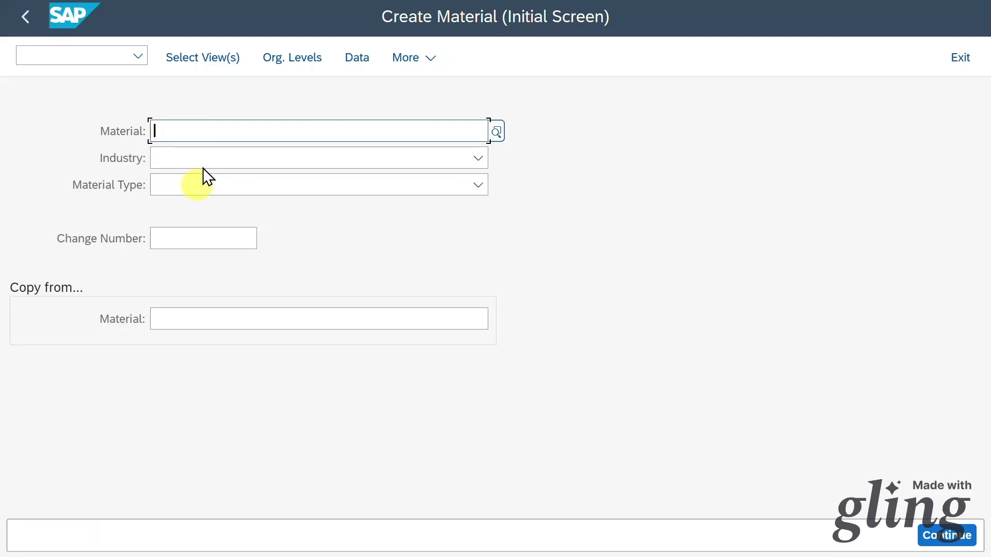
Enter material R-417 with industry A Plant engin./construction and material type ROH Raw materials
{"action": "type", "text": "R-417"}
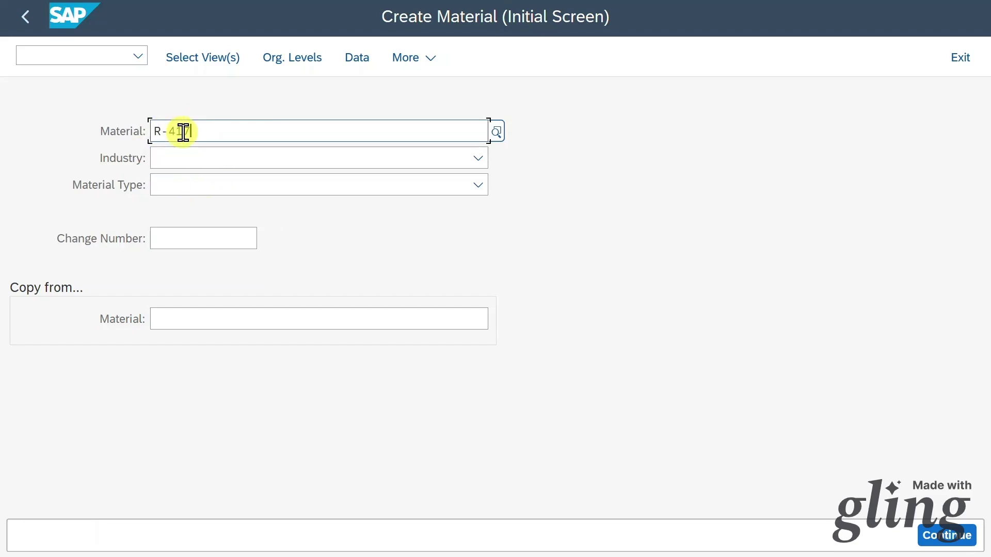
{"action": "left_click", "coordinate": [475, 157]}
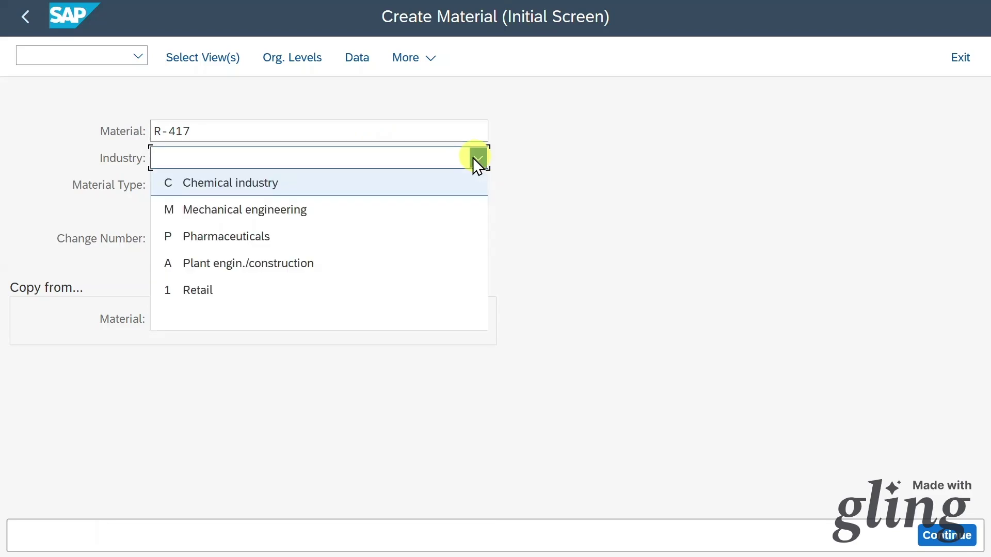
{"action": "left_click", "coordinate": [246, 263]}
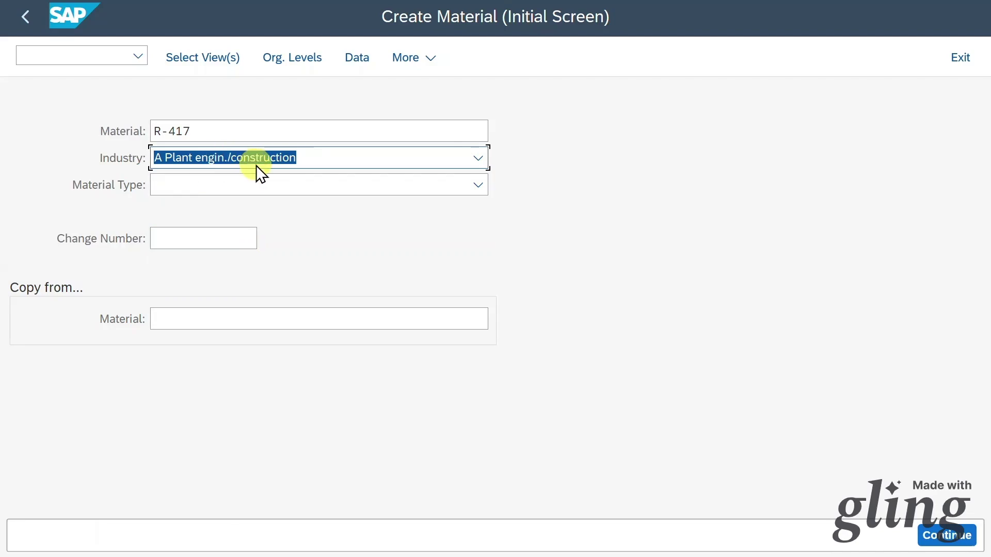
{"action": "left_click", "coordinate": [295, 190]}
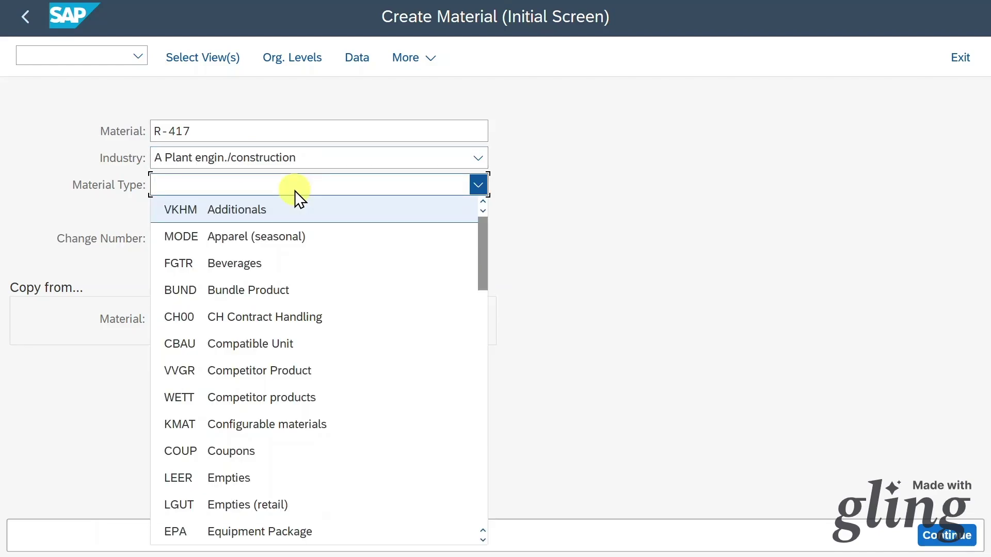
{"action": "key", "text": "r"}
{"action": "left_click", "coordinate": [283, 530]}
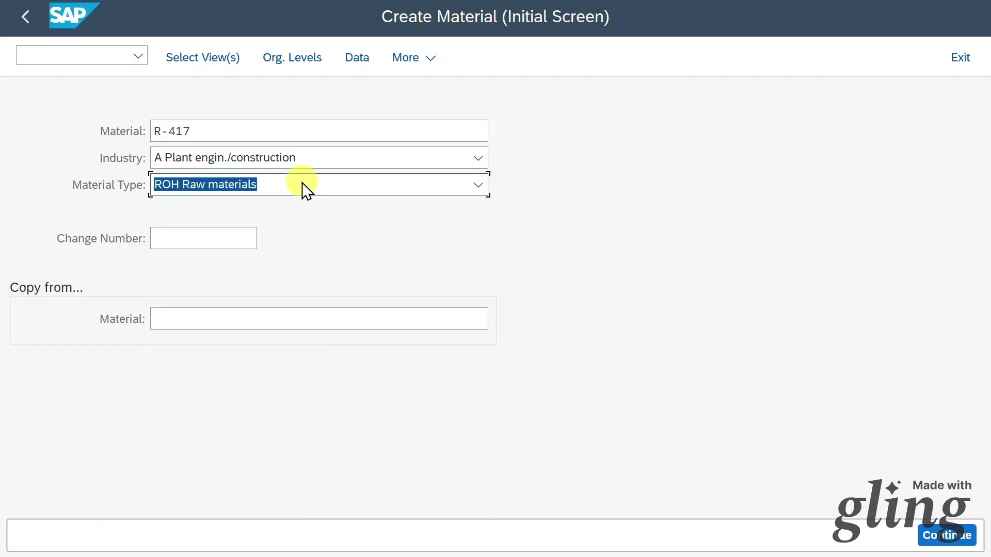
{"action": "left_click", "coordinate": [170, 239]}
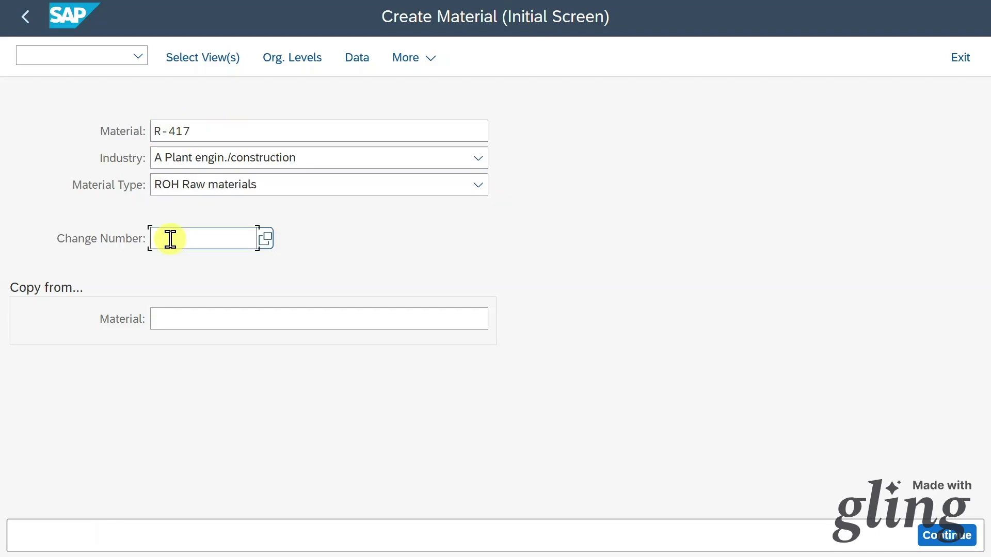
{"action": "left_click", "coordinate": [205, 321]}
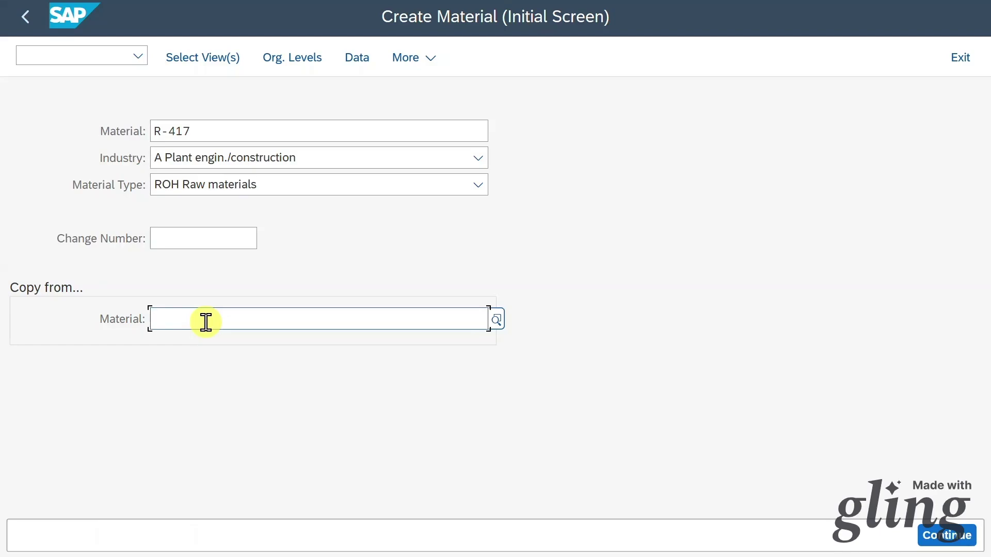
{"action": "left_click", "coordinate": [212, 56]}
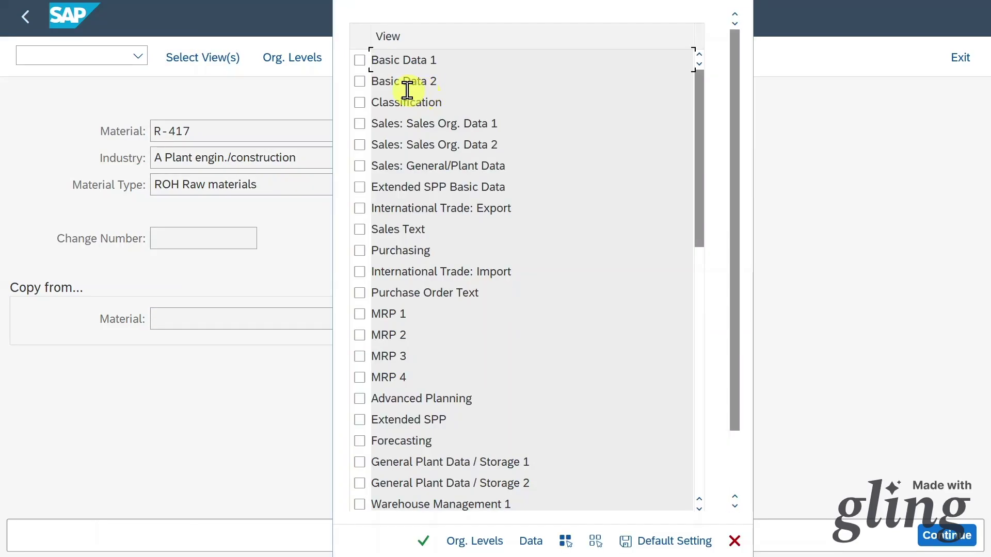
Select the Basic Data 1–2, Classification, Sales, Purchasing and MRP 1–4 views
{"action": "left_click", "coordinate": [360, 60]}
{"action": "left_click", "coordinate": [359, 82]}
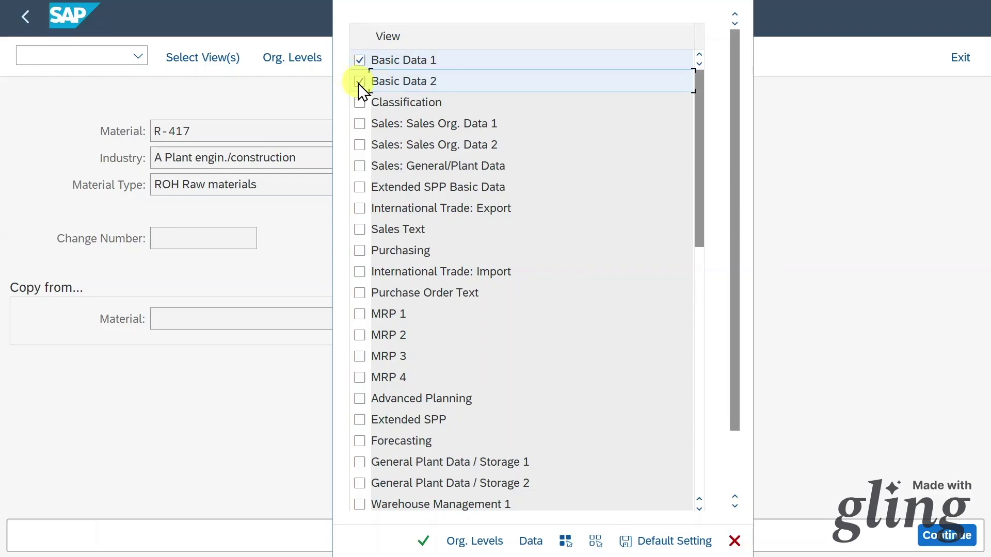
{"action": "left_click", "coordinate": [360, 103]}
{"action": "left_click", "coordinate": [361, 124]}
{"action": "left_click", "coordinate": [360, 145]}
{"action": "left_click", "coordinate": [360, 166]}
{"action": "left_click", "coordinate": [360, 229]}
{"action": "left_click", "coordinate": [360, 250]}
{"action": "left_click", "coordinate": [359, 293]}
{"action": "left_click", "coordinate": [361, 314]}
{"action": "left_click", "coordinate": [360, 336]}
{"action": "left_click", "coordinate": [360, 356]}
{"action": "left_click", "coordinate": [360, 377]}
Also select General Plant Data/Storage 1–2, Quality Management, Accounting 1–2 and Costing 1–2, then continue to organizational levels
{"action": "left_click_drag", "start_coordinate": [698, 227], "coordinate": [702, 317]}
{"action": "left_click", "coordinate": [360, 229]}
{"action": "left_click", "coordinate": [363, 252]}
{"action": "left_click", "coordinate": [363, 315]}
{"action": "left_click", "coordinate": [363, 335]}
{"action": "left_click", "coordinate": [363, 356]}
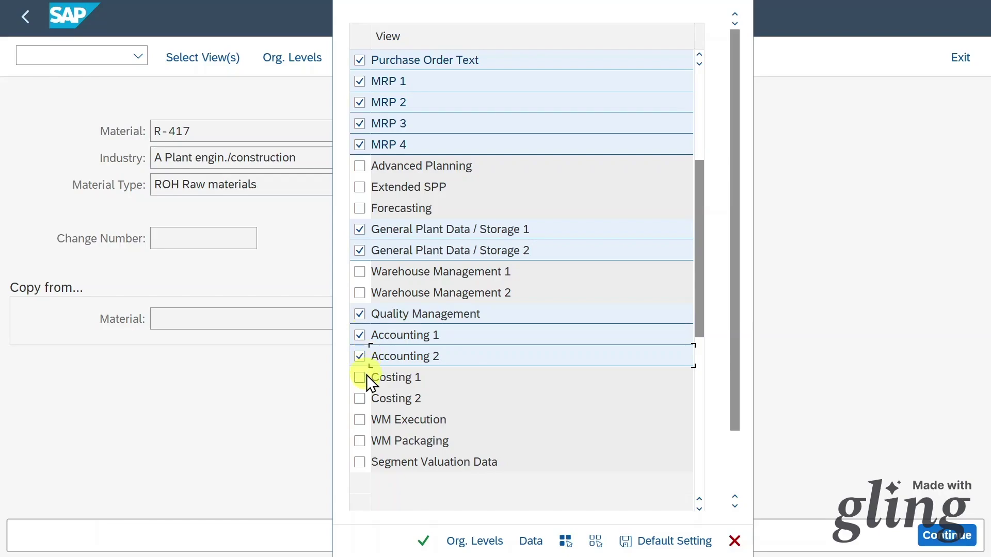
{"action": "left_click", "coordinate": [365, 376]}
{"action": "left_click", "coordinate": [364, 398]}
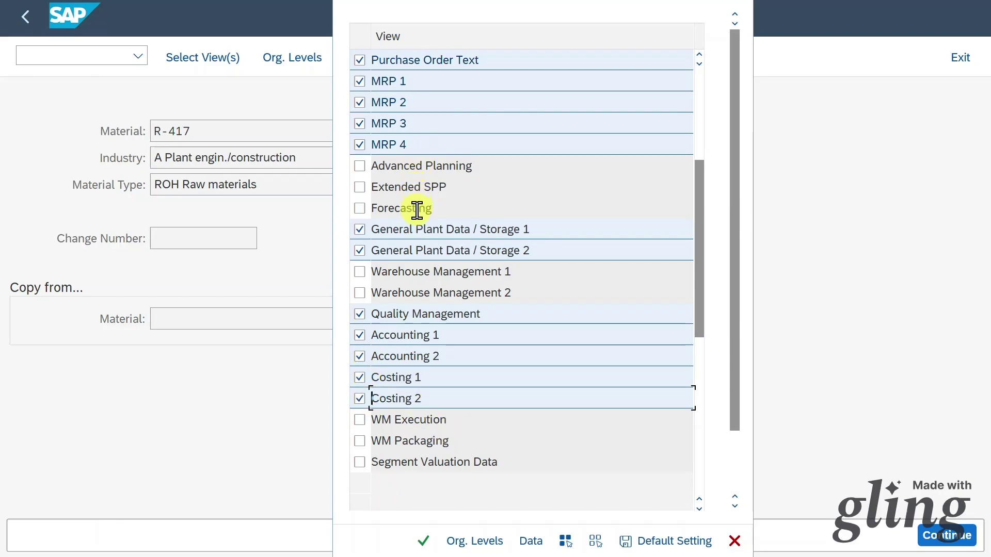
{"action": "left_click", "coordinate": [470, 542]}
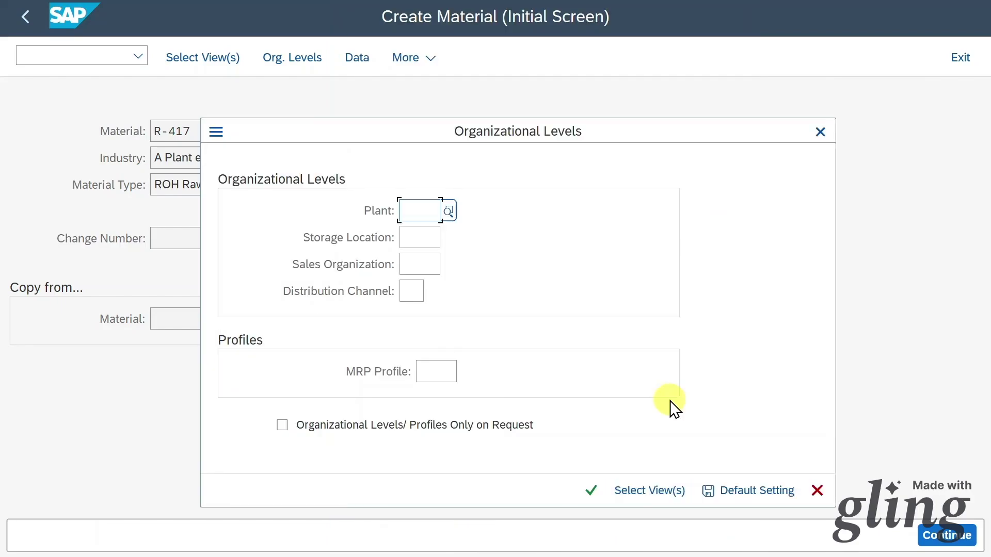
Enter plant, storage location and sales org 1010, distribution channel 10, MRP profile 4711, and confirm
{"action": "type", "text": "1010"}
{"action": "key", "text": "Tab"}
{"action": "type", "text": "1010"}
{"action": "key", "text": "Tab"}
{"action": "type", "text": "1010"}
{"action": "key", "text": "Tab"}
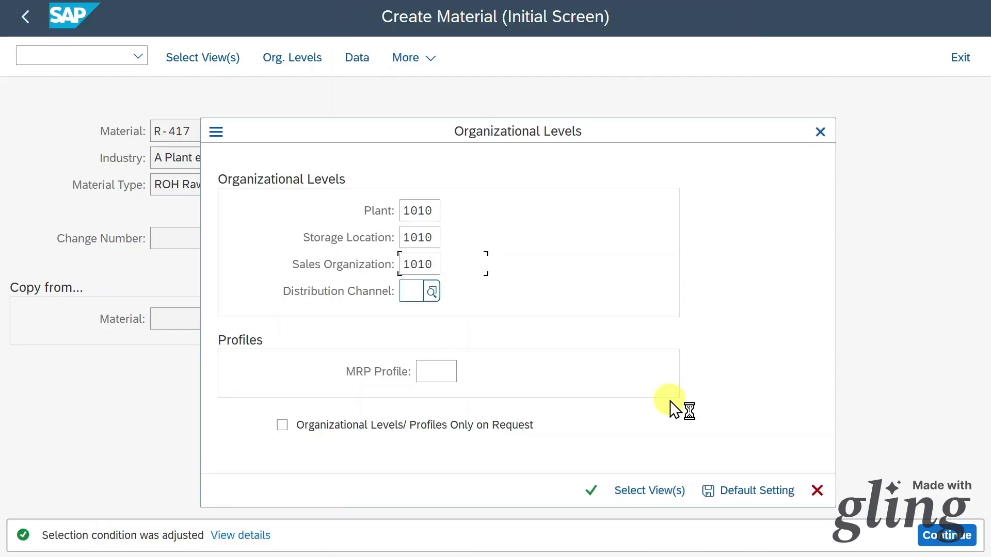
{"action": "type", "text": "10"}
{"action": "key", "text": "Tab"}
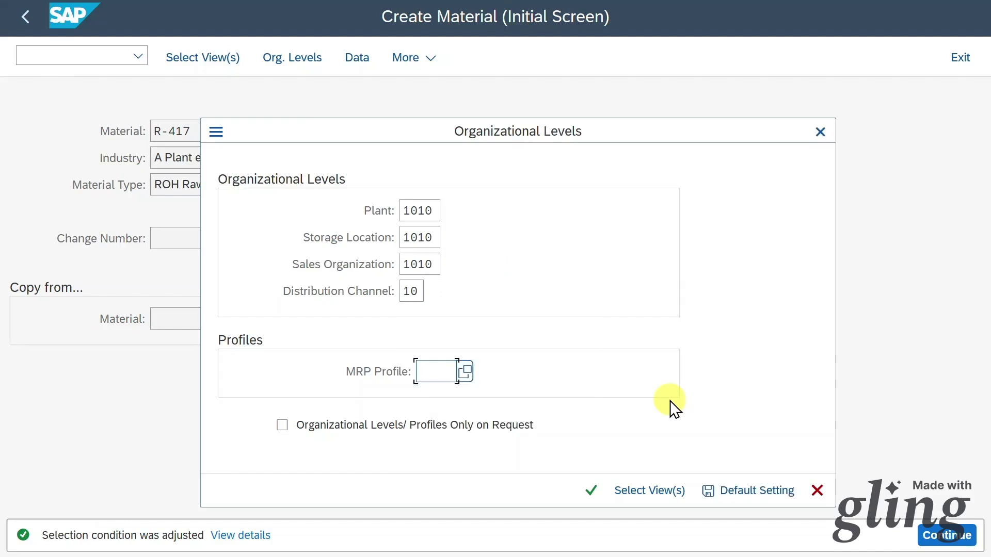
{"action": "type", "text": "4711"}
{"action": "left_click", "coordinate": [586, 491]}
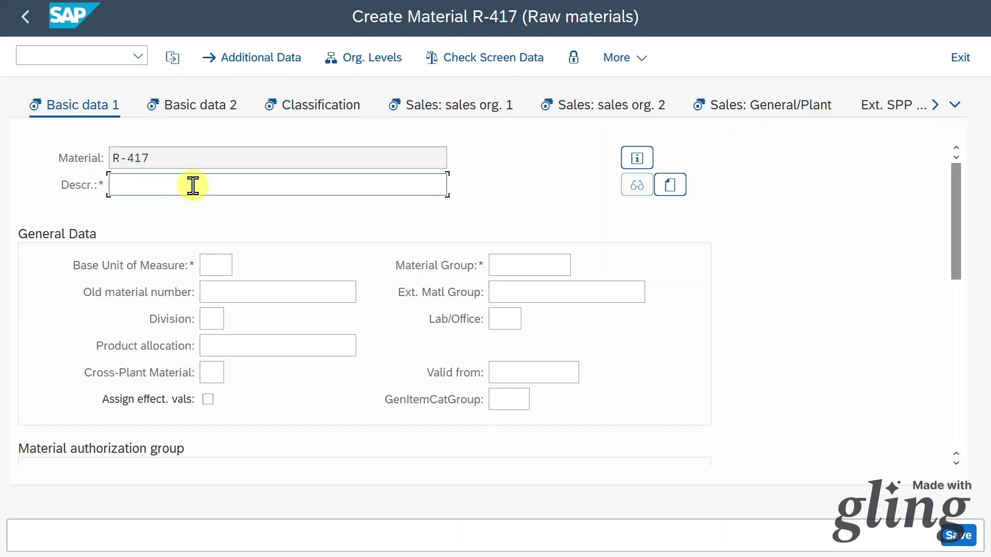
Describe R-417 as 'Raw Material Test' with base unit PC and material group 211502
{"action": "type", "text": "Raw Material Test"}
{"action": "key", "text": "Return"}
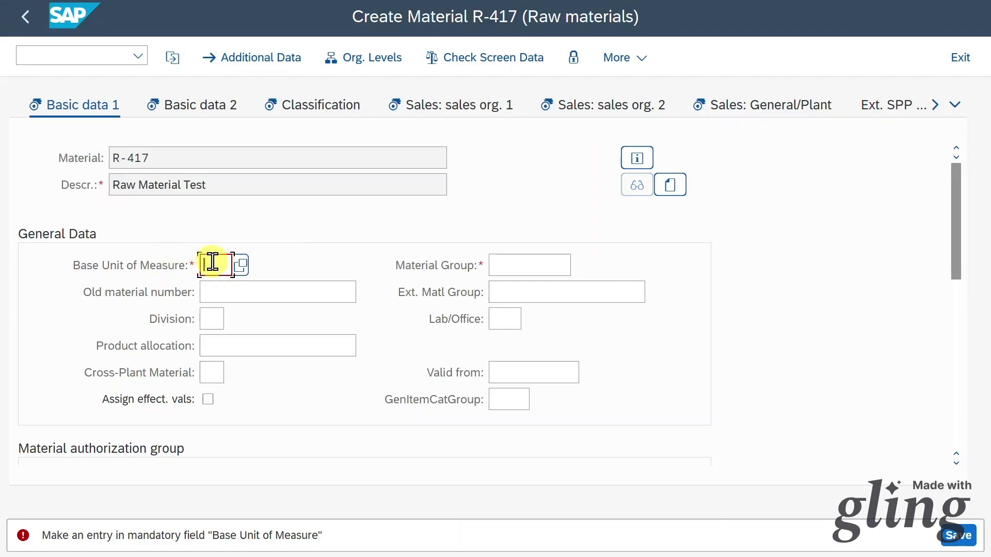
{"action": "type", "text": "PC"}
{"action": "left_click", "coordinate": [504, 264]}
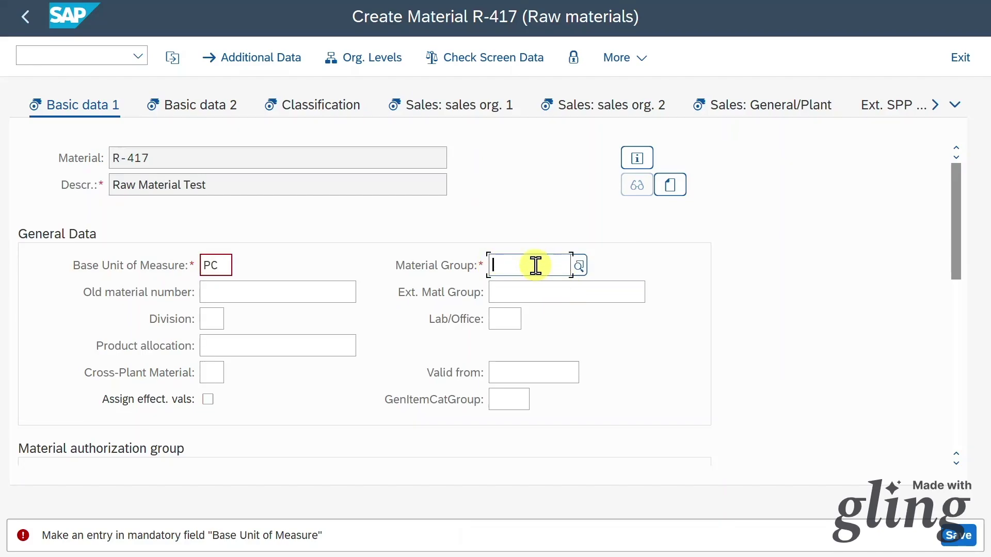
{"action": "type", "text": "211502"}
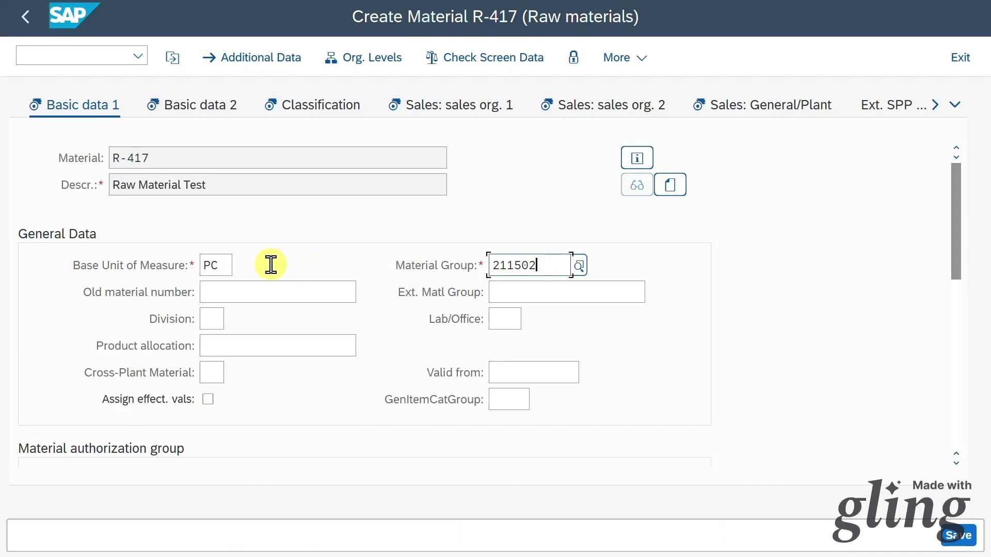
{"action": "left_click", "coordinate": [253, 60]}
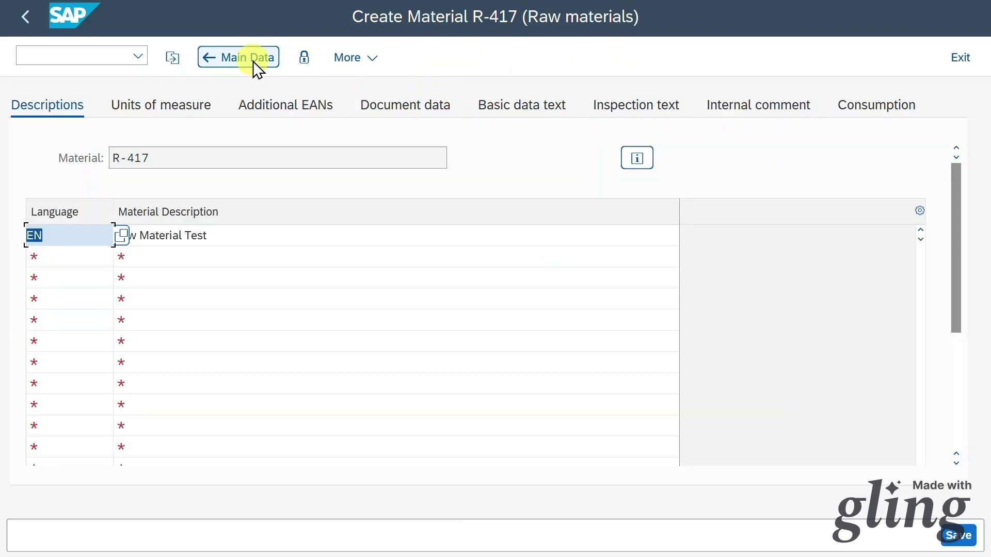
Leave the Additional Data descriptions unchanged and return to Basic data 1's Old material number field
{"action": "left_click", "coordinate": [85, 251]}
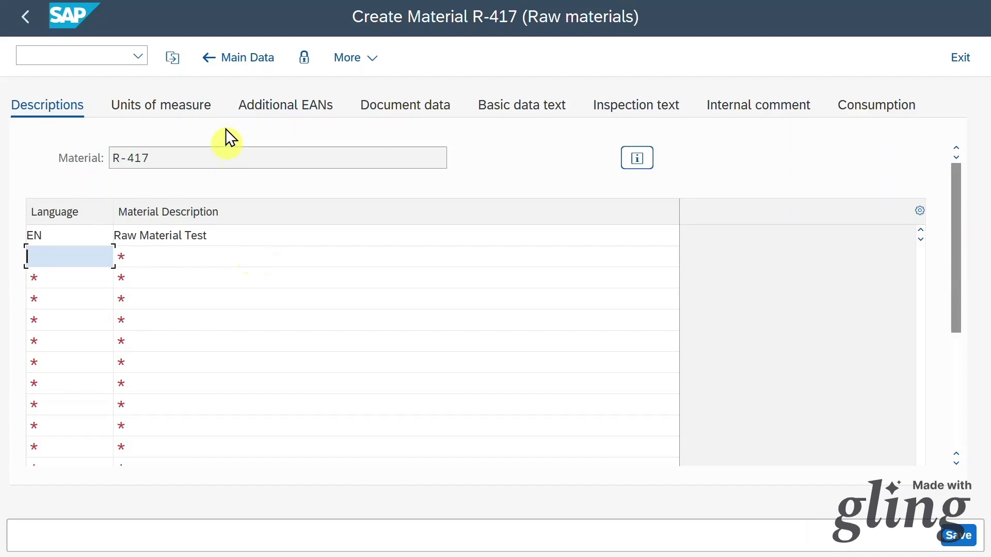
{"action": "left_click", "coordinate": [233, 58]}
{"action": "left_click", "coordinate": [267, 292]}
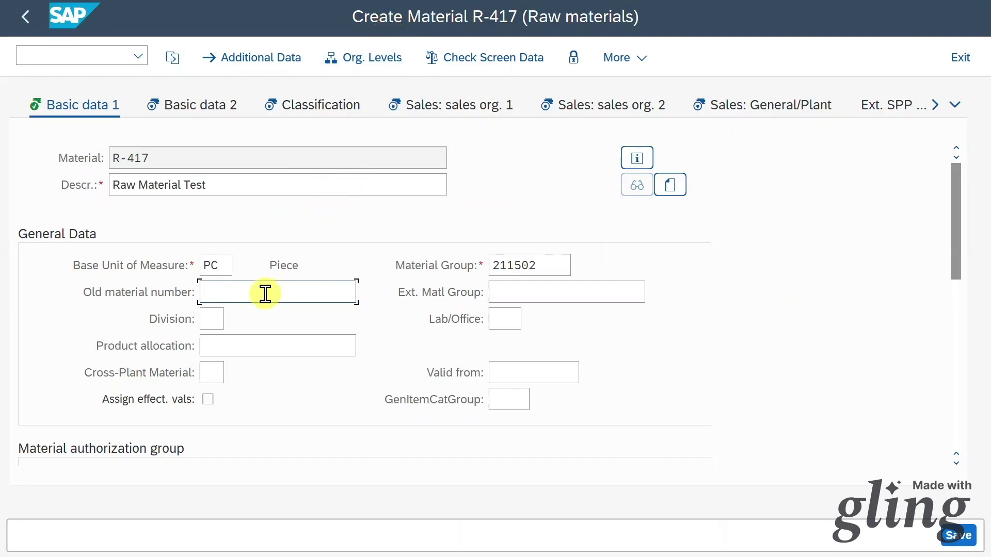
Pass over the Division, Cross-Plant Material and Valid from fields of Basic data 1 without entries
{"action": "left_click", "coordinate": [220, 317]}
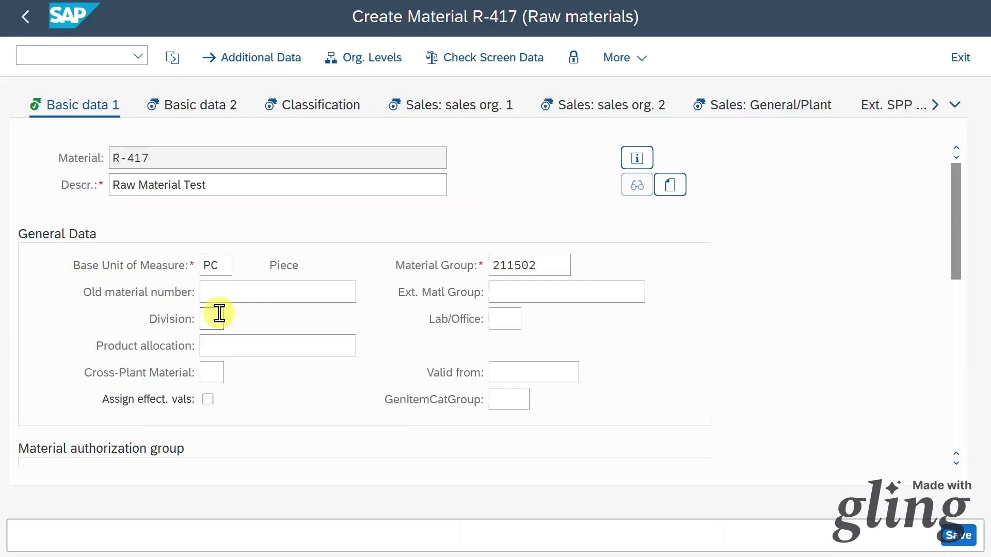
{"action": "left_click", "coordinate": [211, 372]}
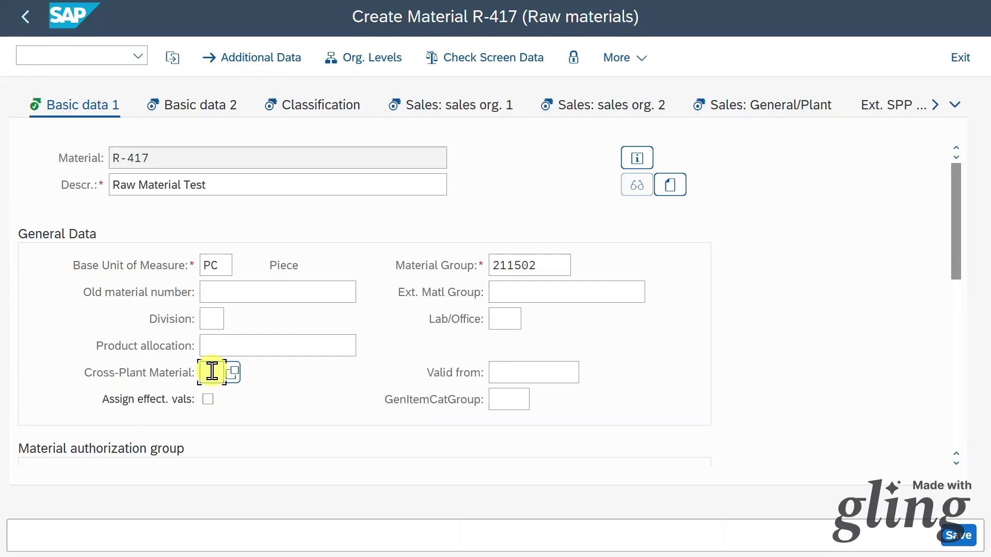
{"action": "left_click", "coordinate": [522, 376]}
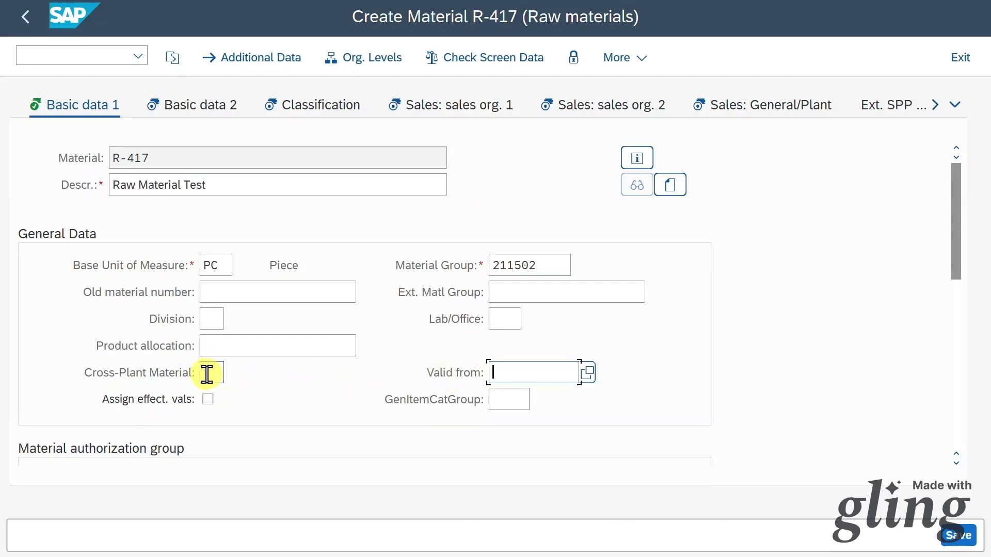
{"action": "scroll", "coordinate": [807, 339], "scroll_direction": "down", "scroll_amount": 5}
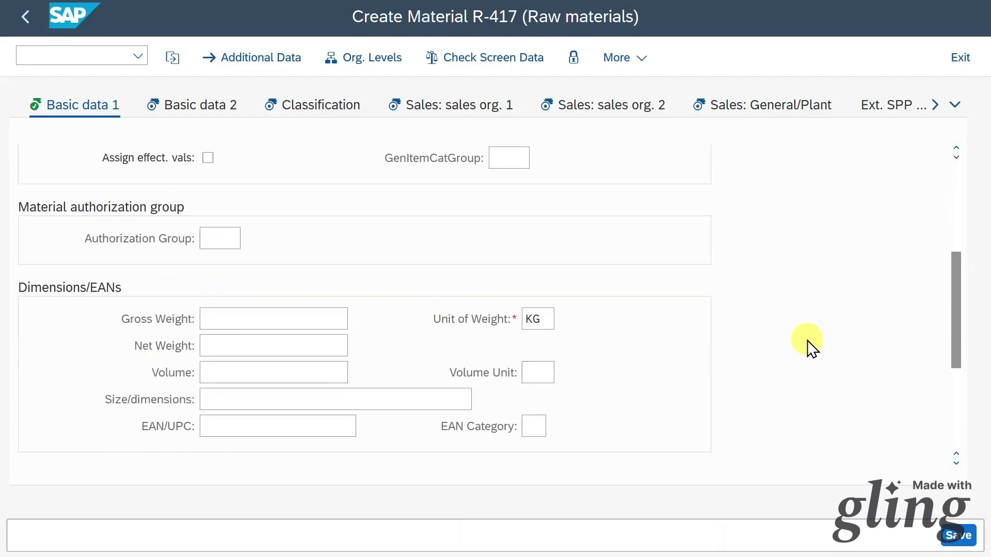
Leave authorization group, gross weight, volume and packaging material group blank in Basic data 1
{"action": "left_click", "coordinate": [228, 239]}
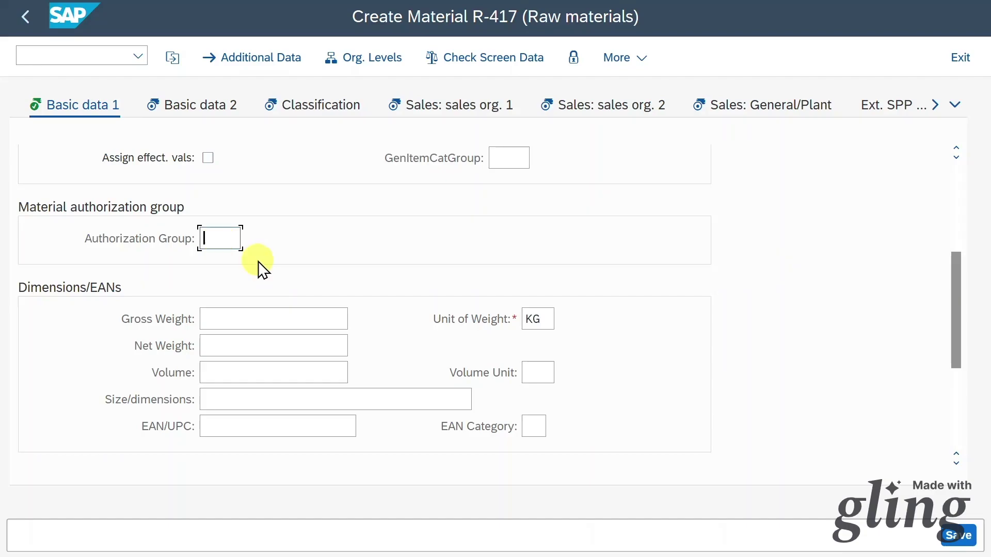
{"action": "left_click", "coordinate": [278, 319]}
{"action": "scroll", "coordinate": [285, 333], "scroll_direction": "down", "scroll_amount": 1}
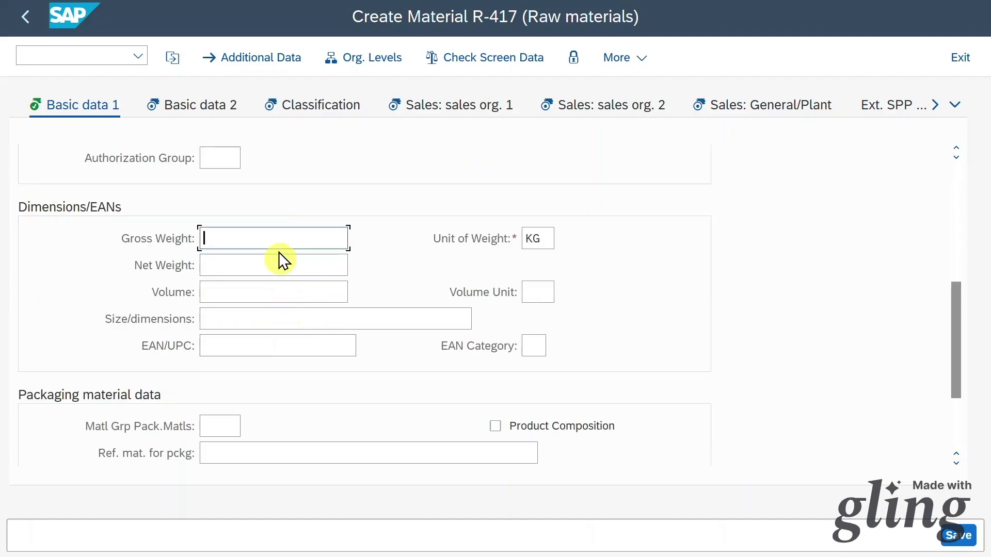
{"action": "left_click", "coordinate": [269, 289]}
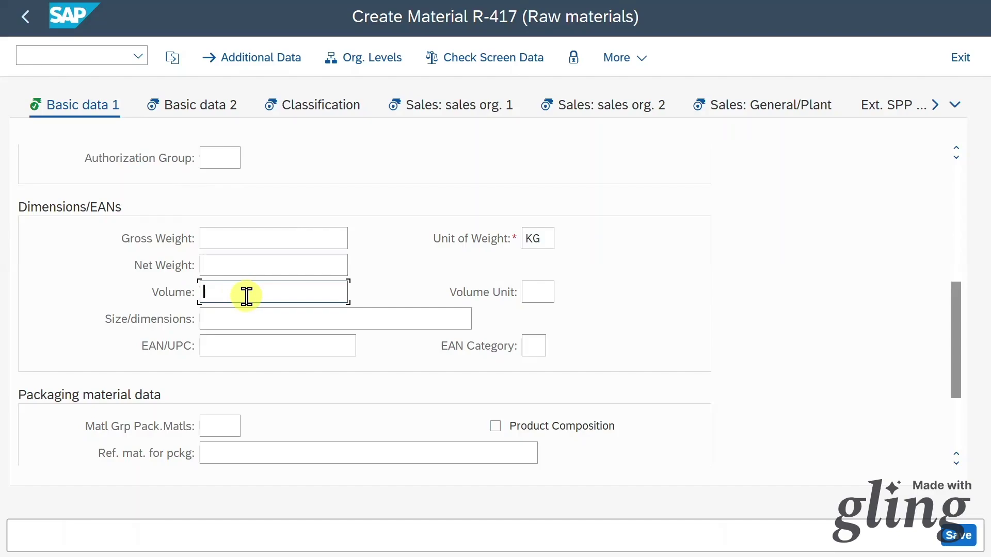
{"action": "scroll", "coordinate": [247, 295], "scroll_direction": "down", "scroll_amount": 3}
{"action": "left_click", "coordinate": [212, 290]}
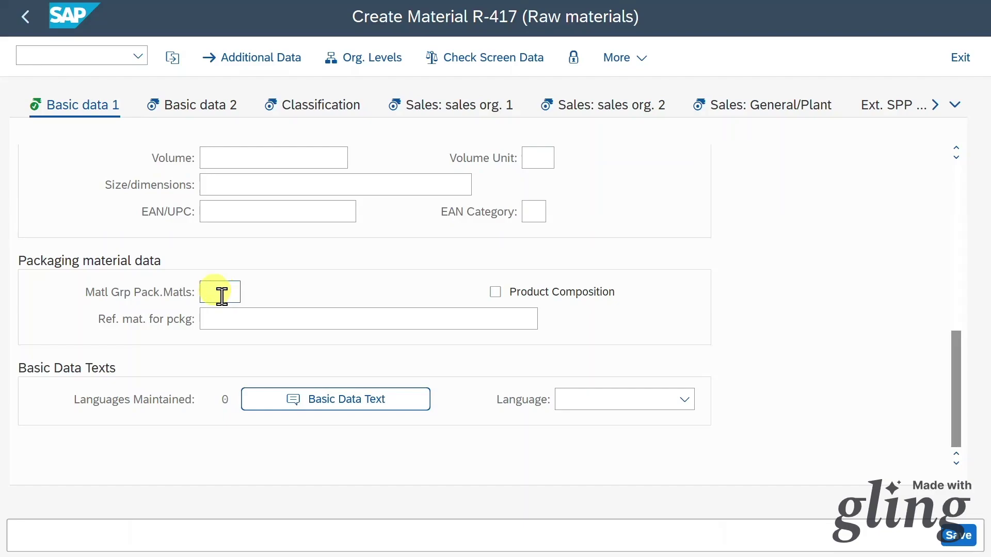
{"action": "left_click", "coordinate": [218, 287]}
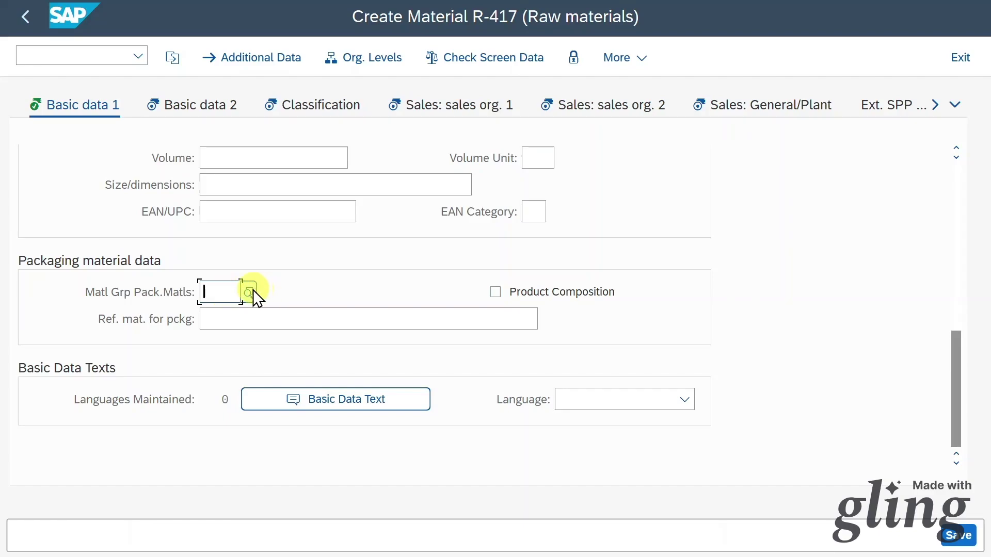
{"action": "key", "text": "Tab"}
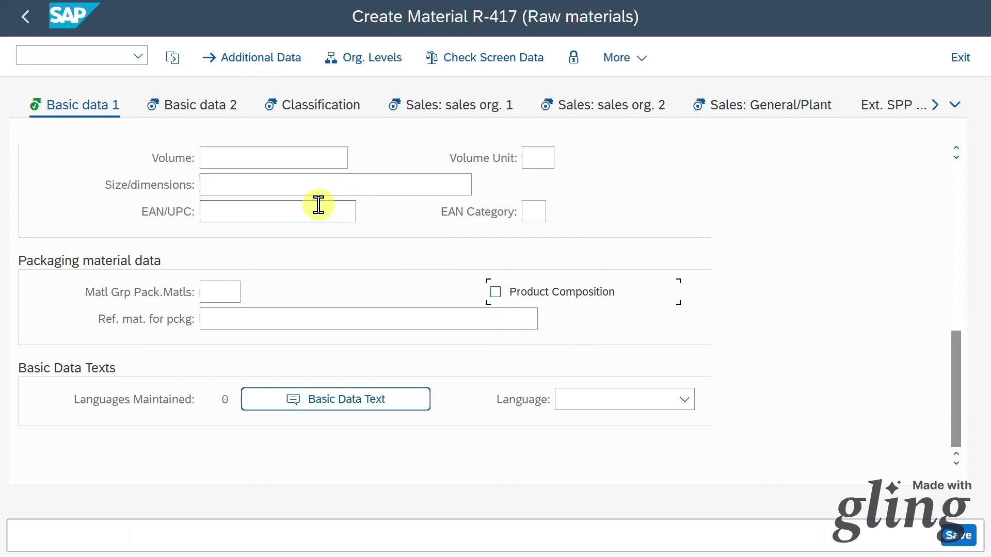
{"action": "left_click", "coordinate": [197, 110]}
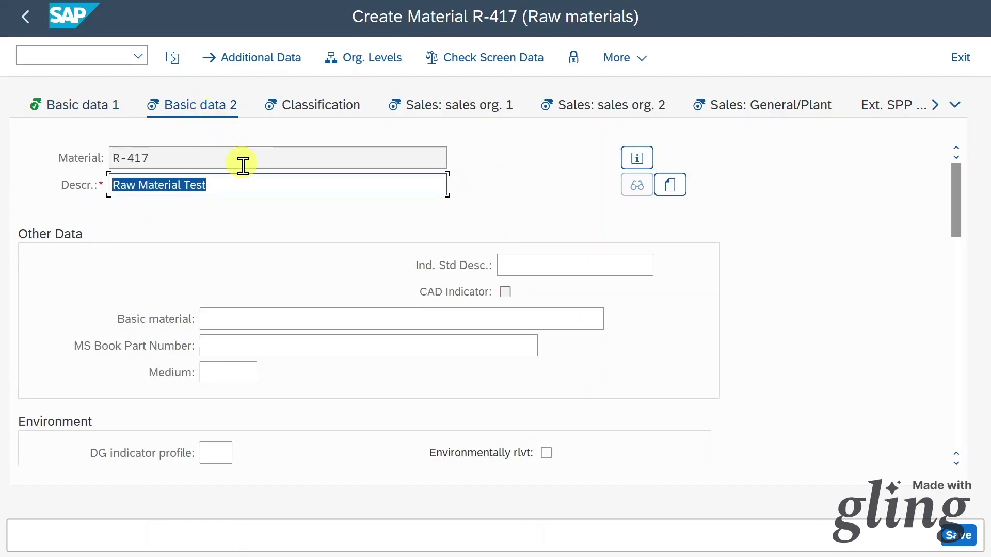
{"action": "key", "text": "Tab"}
{"action": "key", "text": "Tab"}
{"action": "key", "text": "Tab"}
{"action": "key", "text": "Tab"}
{"action": "key", "text": "Tab"}
{"action": "key", "text": "Tab"}
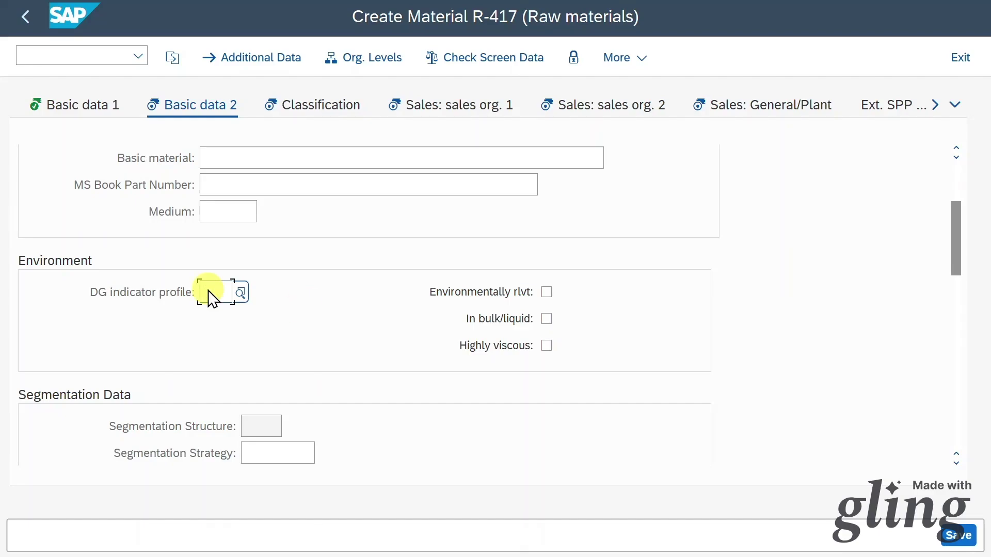
{"action": "key", "text": "F4"}
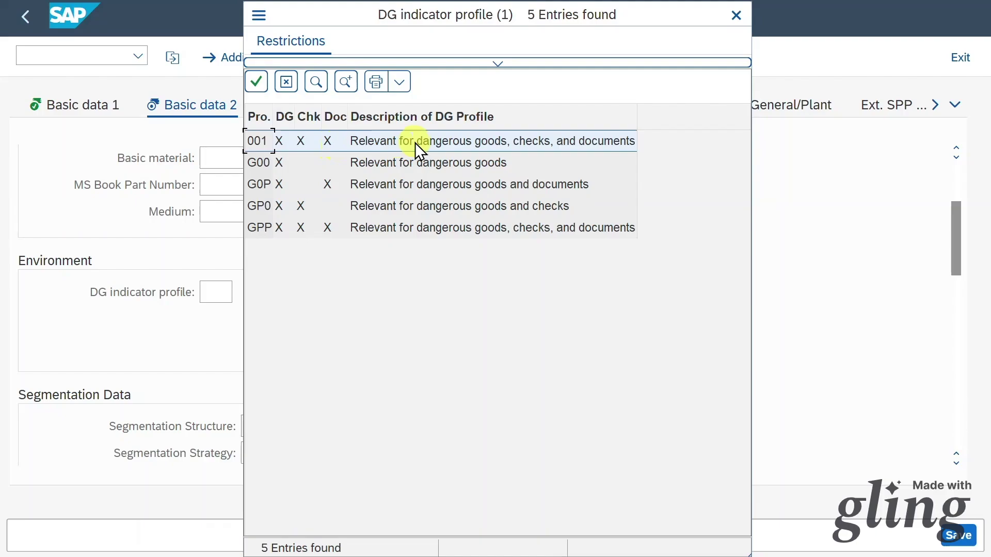
{"action": "left_click", "coordinate": [735, 16]}
{"action": "key", "text": "Tab"}
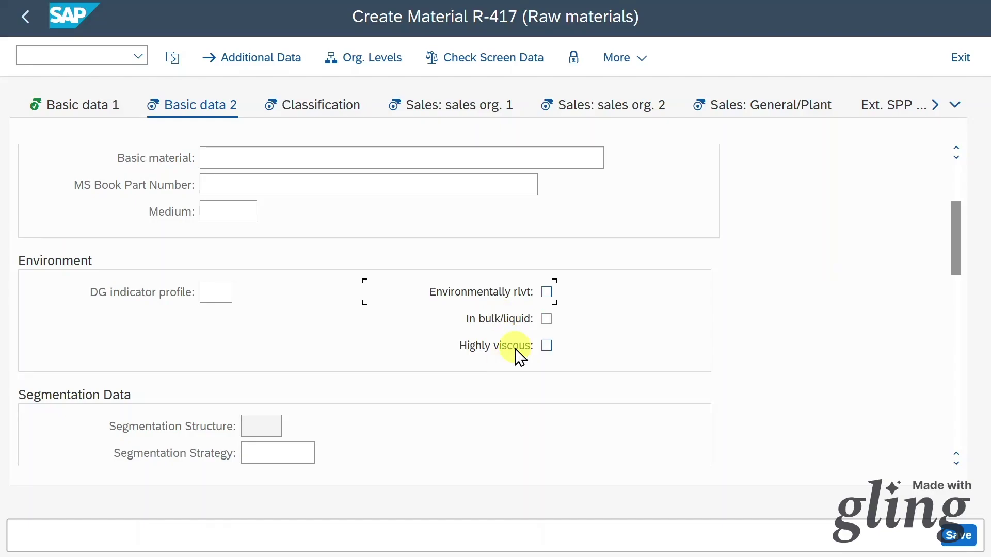
{"action": "left_click_drag", "start_coordinate": [955, 232], "coordinate": [957, 317]}
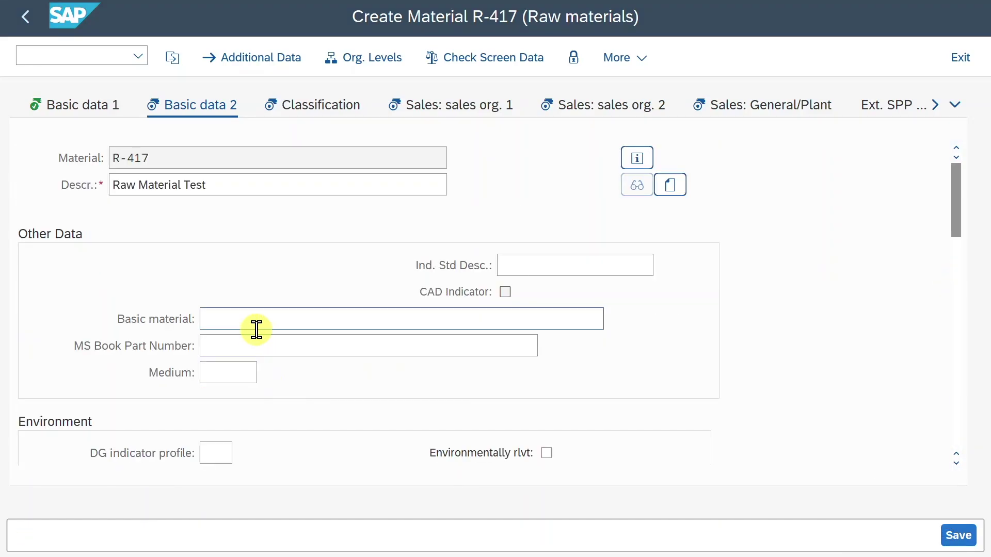
{"action": "left_click", "coordinate": [514, 262]}
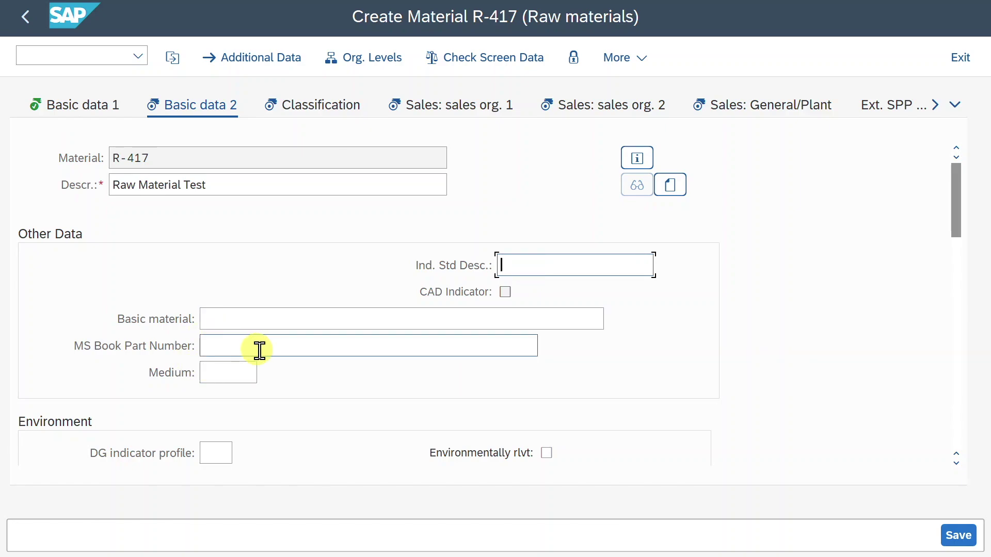
Leave Basic data 2's DG indicator profile, segmentation strategy, design drawing and product group fields empty
{"action": "scroll", "coordinate": [310, 357], "scroll_direction": "down", "scroll_amount": 2}
{"action": "left_click", "coordinate": [220, 298]}
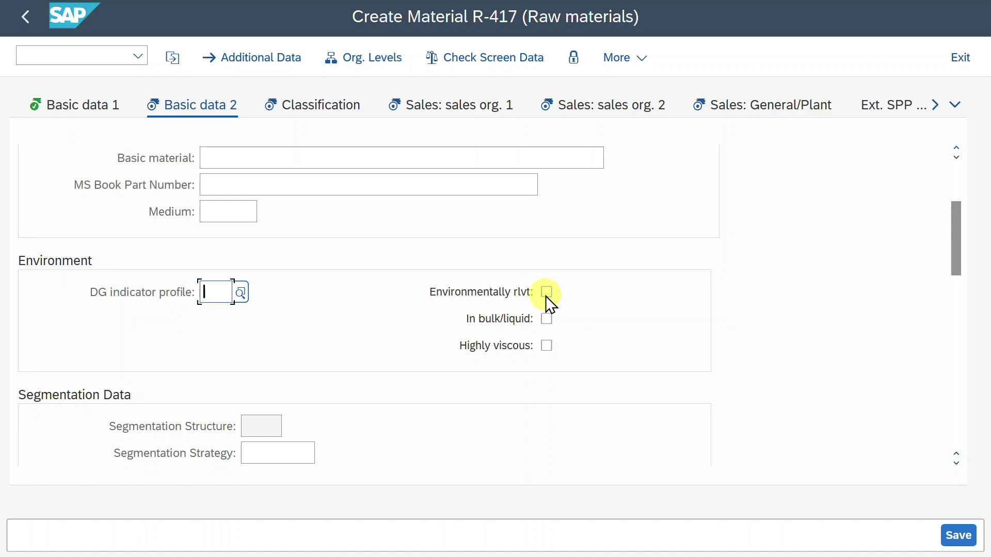
{"action": "scroll", "coordinate": [547, 305], "scroll_direction": "down", "scroll_amount": 3}
{"action": "left_click", "coordinate": [283, 267]}
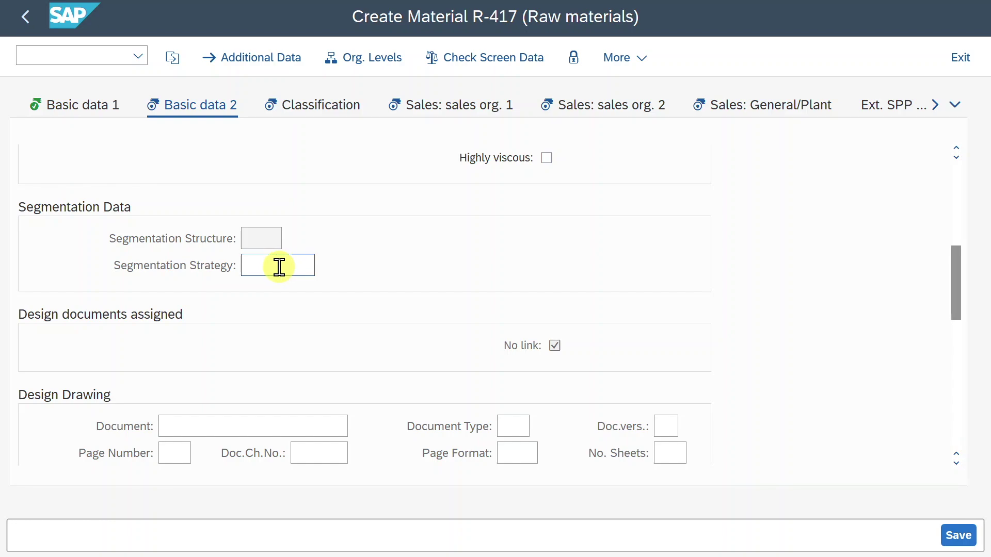
{"action": "left_click", "coordinate": [279, 266]}
{"action": "left_click_drag", "start_coordinate": [953, 281], "coordinate": [958, 326]}
{"action": "left_click", "coordinate": [217, 239]}
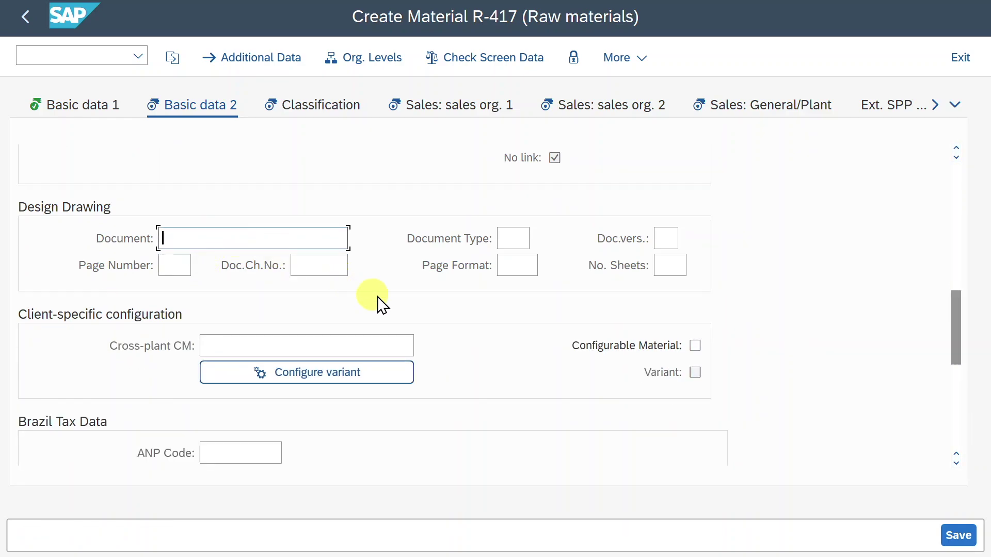
{"action": "scroll", "coordinate": [406, 301], "scroll_direction": "down", "scroll_amount": 3}
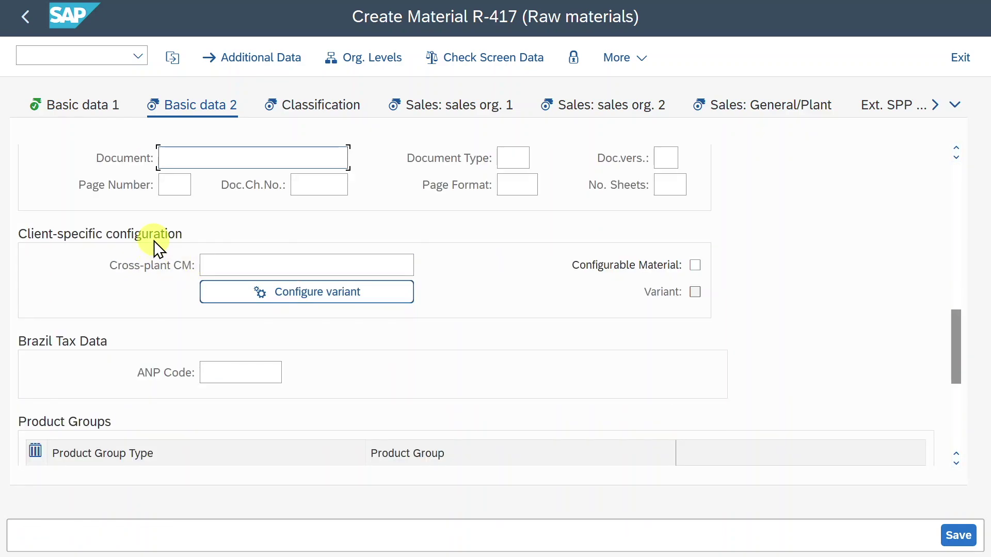
{"action": "left_click", "coordinate": [540, 283]}
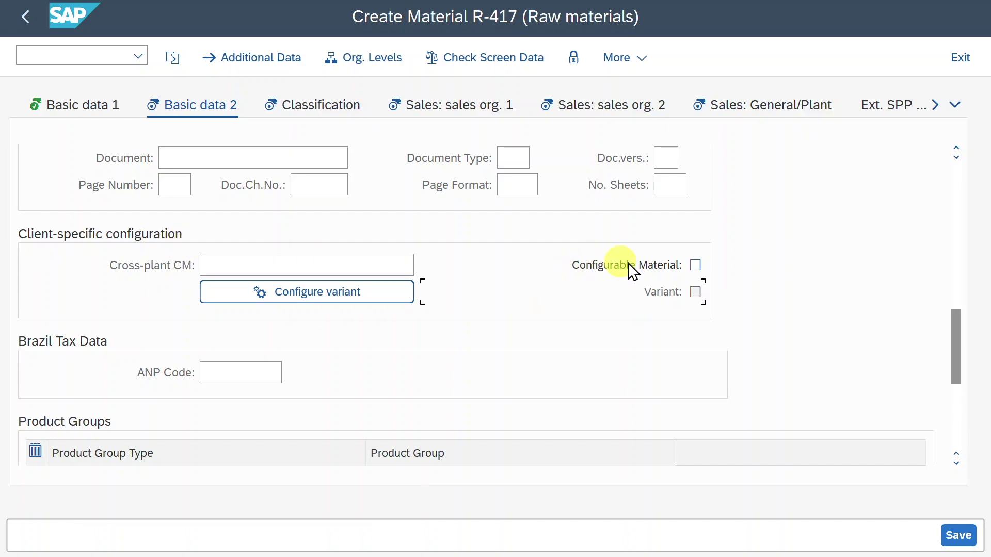
{"action": "left_click", "coordinate": [695, 264]}
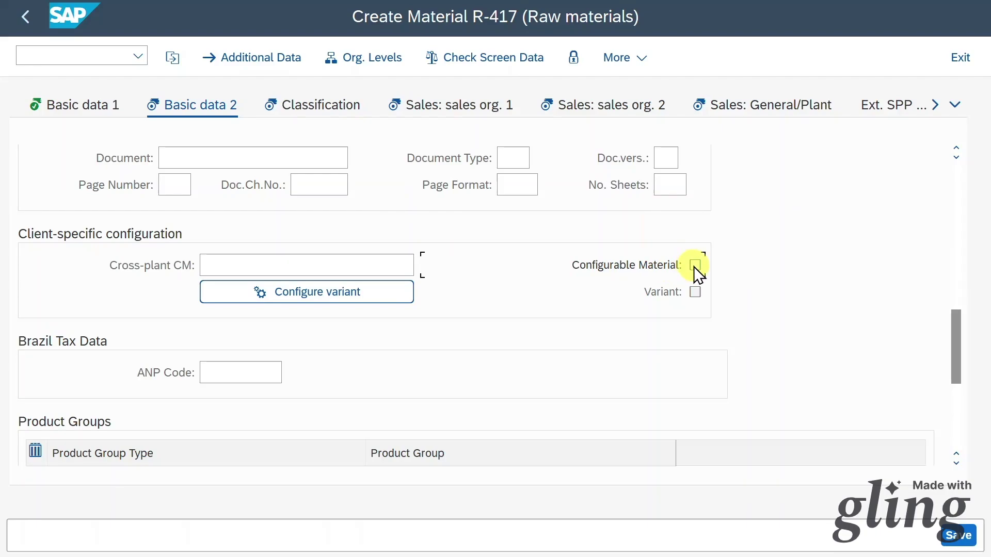
{"action": "scroll", "coordinate": [957, 349], "scroll_direction": "down", "scroll_amount": 3}
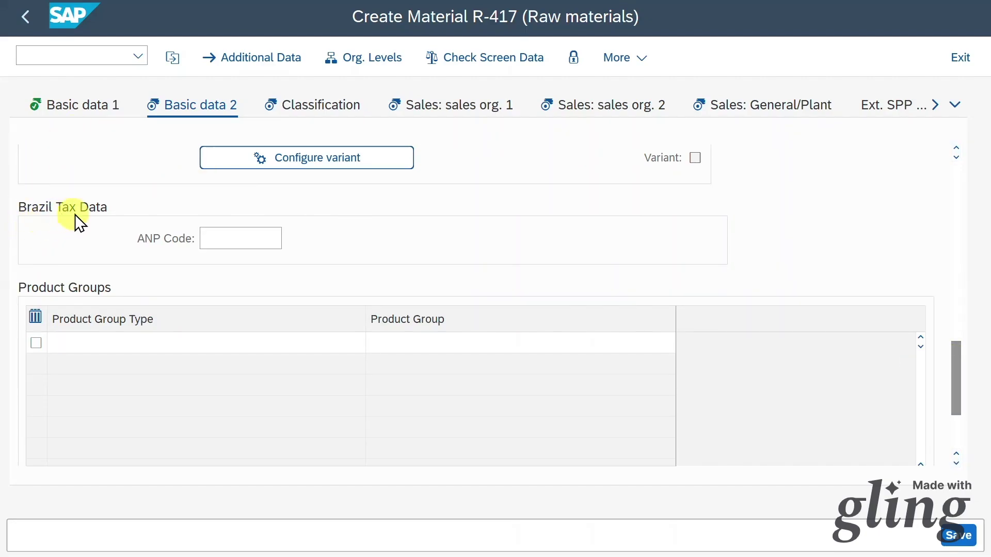
{"action": "left_click", "coordinate": [178, 338]}
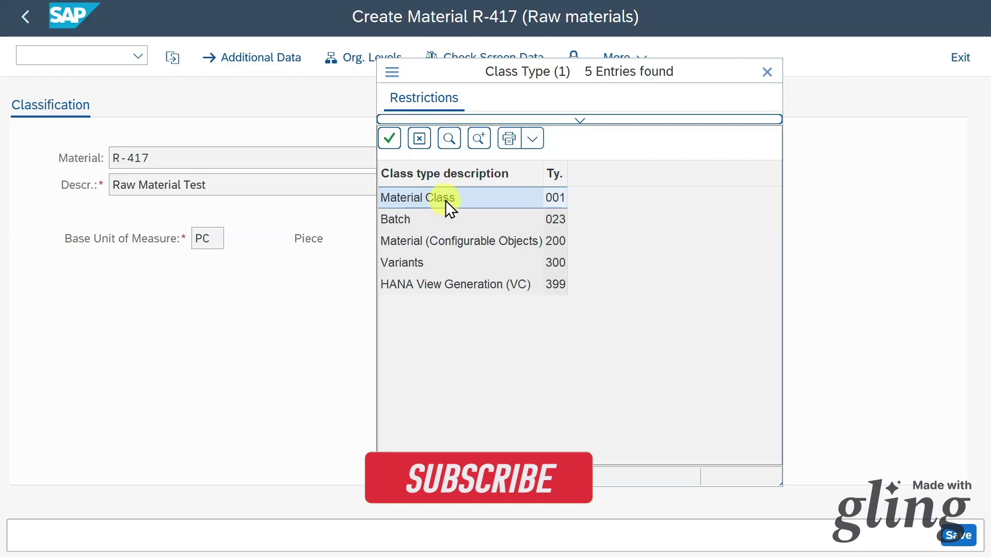
Assign class type 001 Material Class with class LAPTOP and continue to Sales: sales org. 1
{"action": "double_click", "coordinate": [417, 197]}
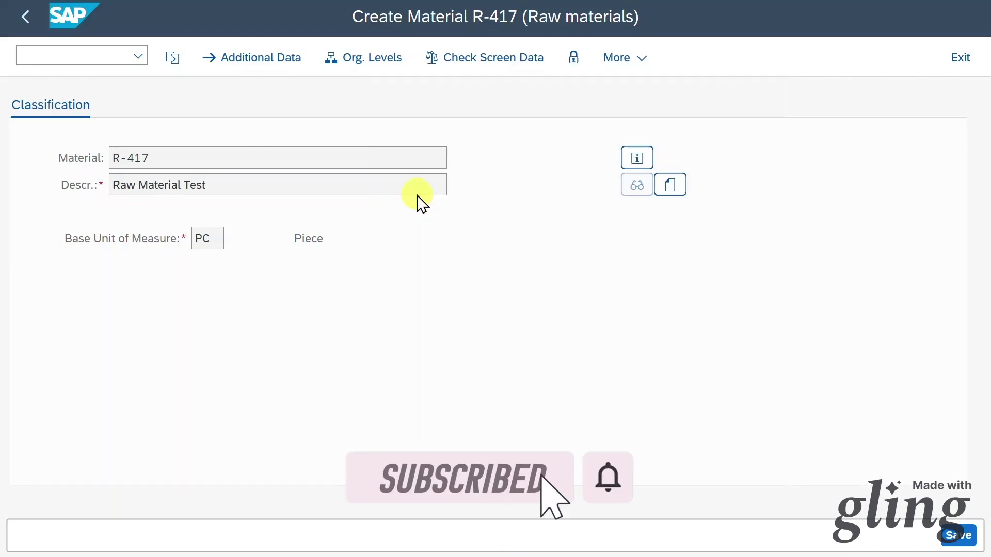
{"action": "left_click", "coordinate": [200, 317]}
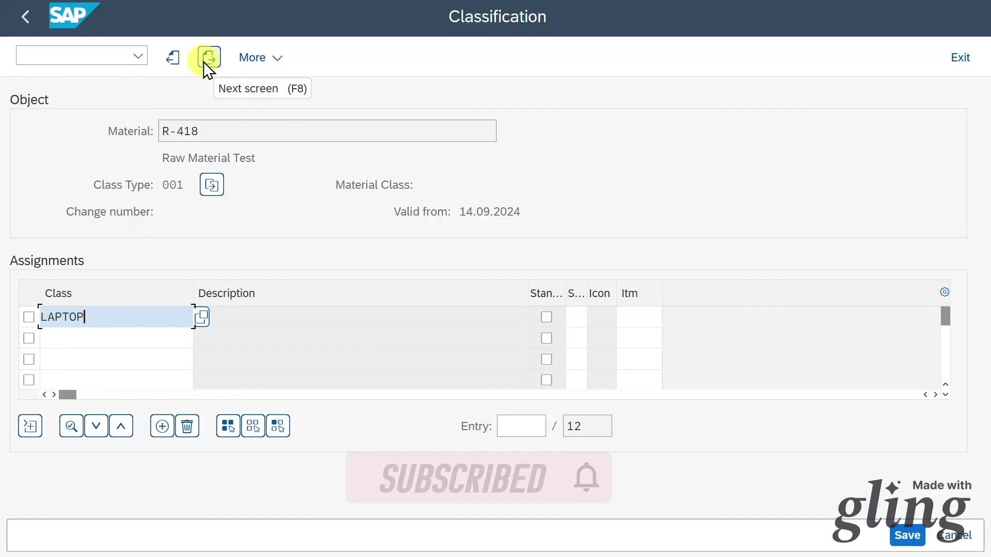
{"action": "left_click", "coordinate": [203, 61]}
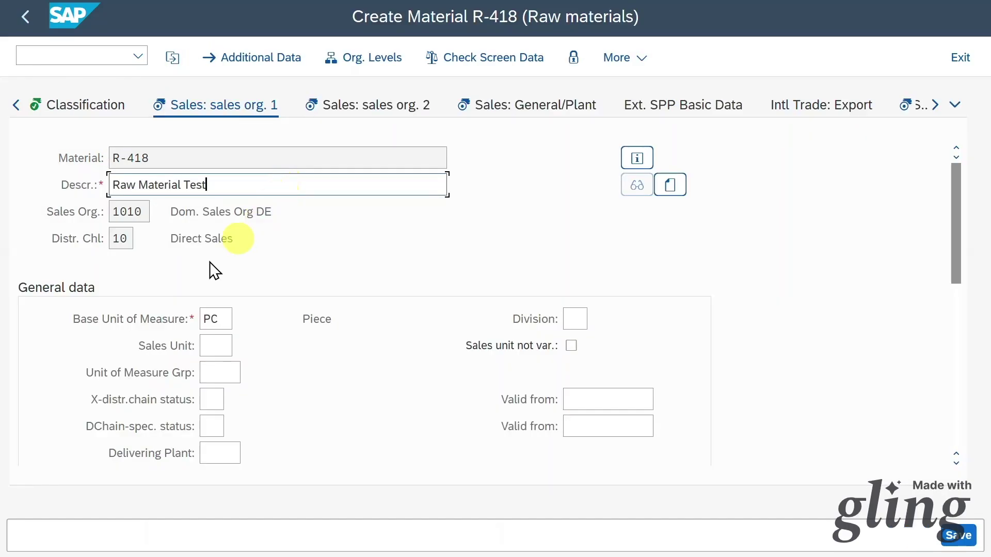
Enter M2 as the sales unit on the Sales: sales org. 1 view
{"action": "scroll", "coordinate": [321, 253], "scroll_direction": "down", "scroll_amount": 3}
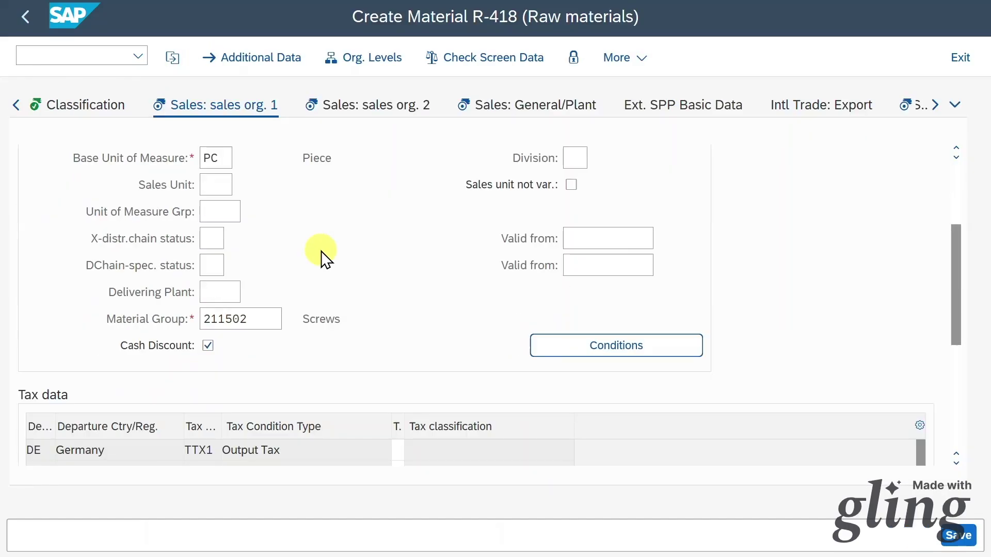
{"action": "scroll", "coordinate": [321, 251], "scroll_direction": "up", "scroll_amount": 3}
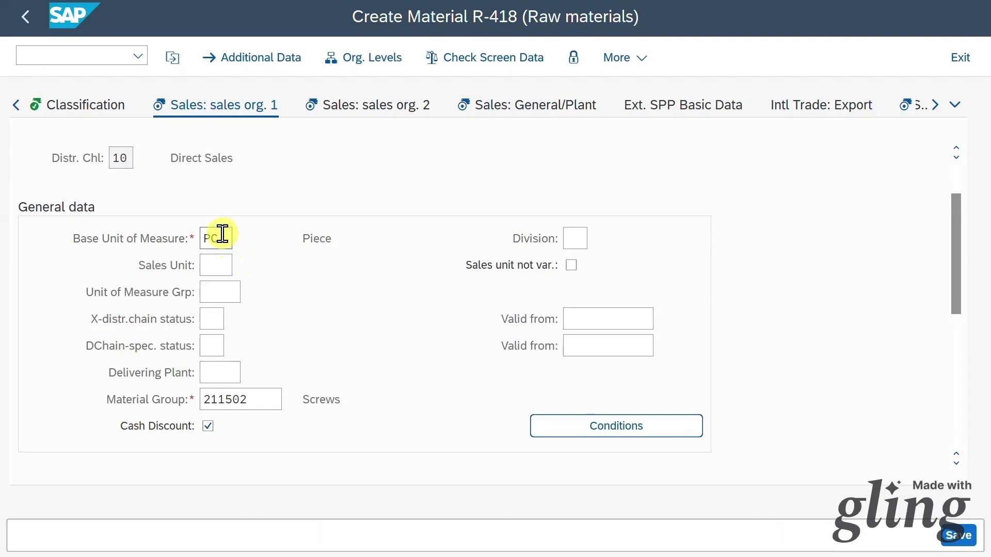
{"action": "left_click", "coordinate": [259, 401]}
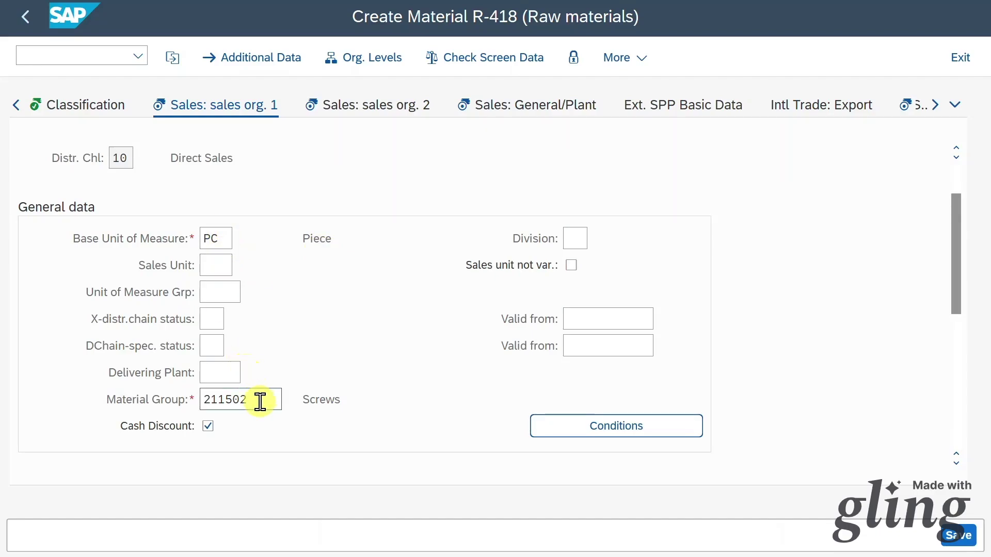
{"action": "left_click", "coordinate": [218, 262]}
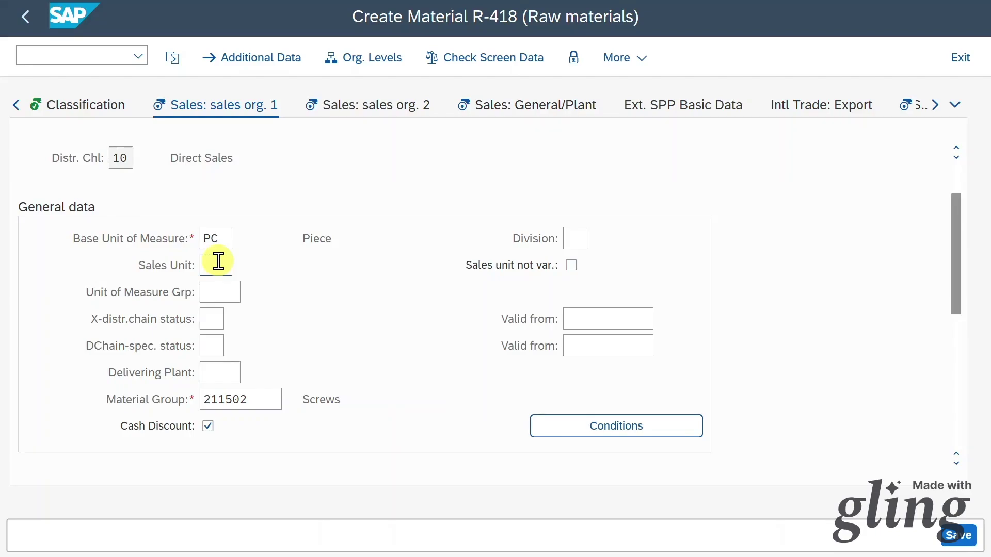
{"action": "left_click", "coordinate": [218, 261]}
{"action": "type", "text": "M2"}
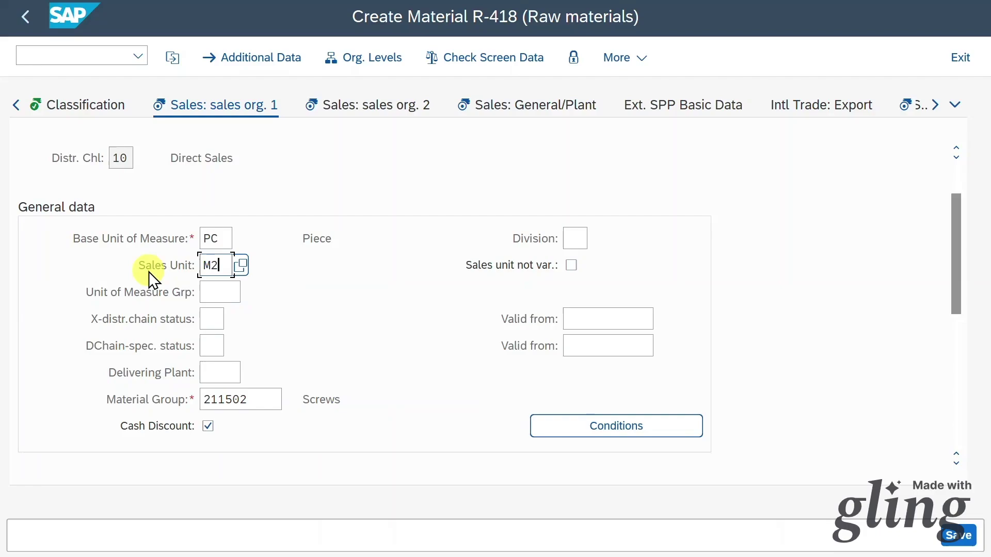
{"action": "left_click", "coordinate": [223, 371]}
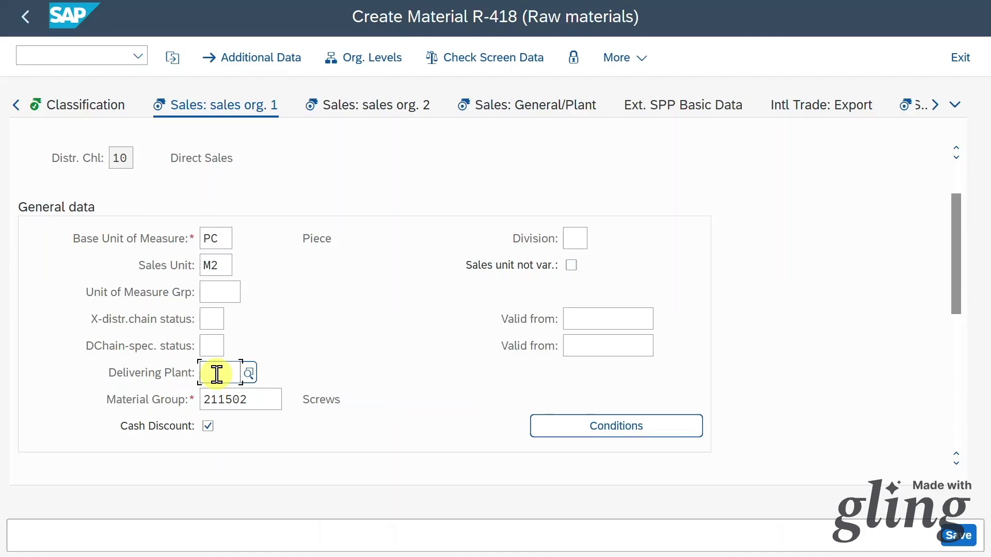
Tick Cash Discount and move to Germany's tax classification cell in Tax data
{"action": "left_click", "coordinate": [212, 426]}
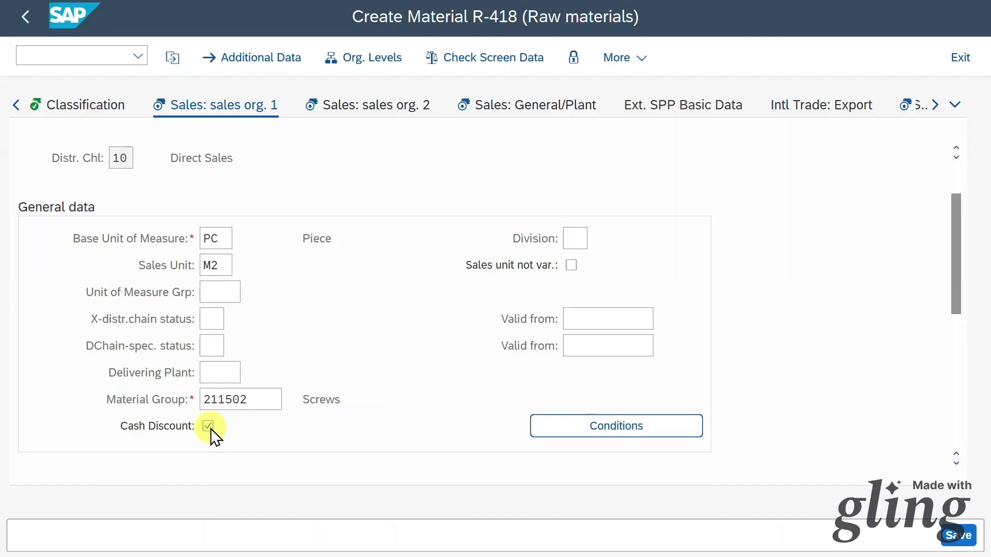
{"action": "left_click_drag", "start_coordinate": [952, 258], "coordinate": [963, 376]}
{"action": "left_click", "coordinate": [396, 263]}
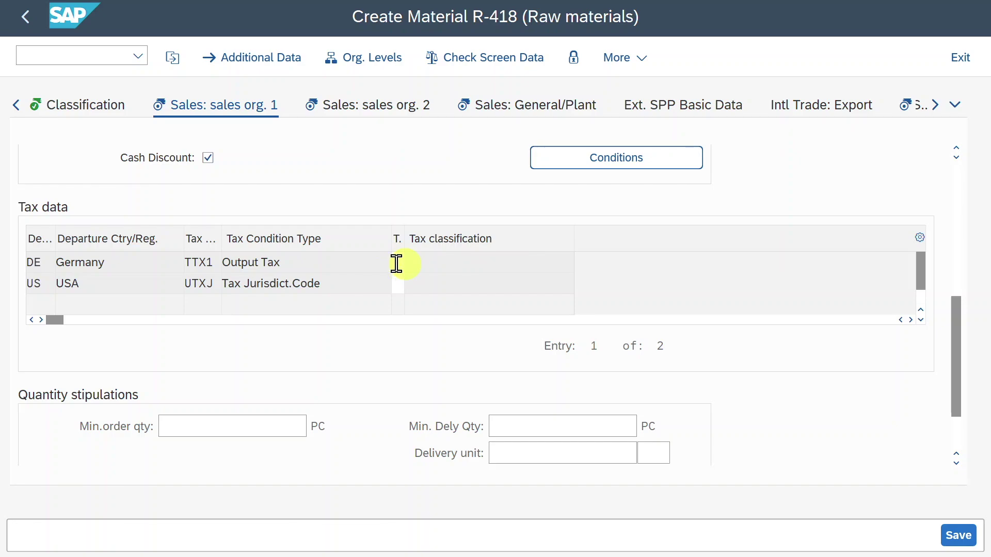
{"action": "left_click", "coordinate": [396, 263]}
Give the Germany row tax classification 1, Full tax, and pass the order quantity fields
{"action": "left_click", "coordinate": [413, 260]}
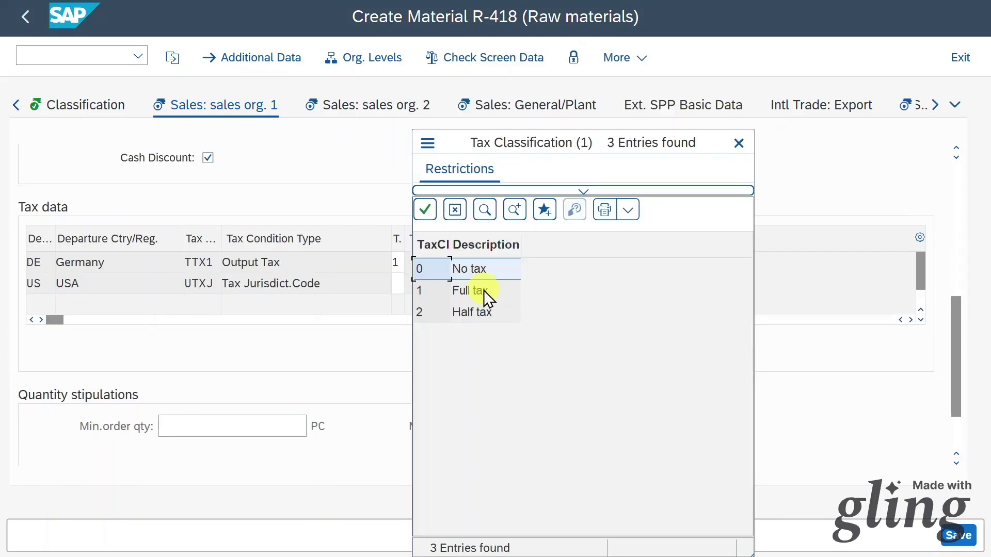
{"action": "left_click", "coordinate": [484, 287]}
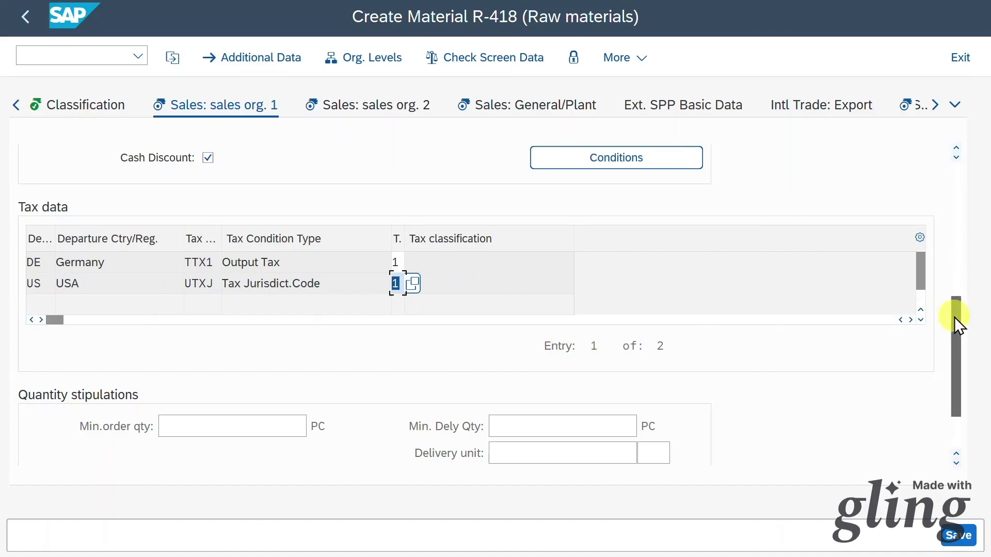
{"action": "left_click_drag", "start_coordinate": [955, 316], "coordinate": [960, 348]}
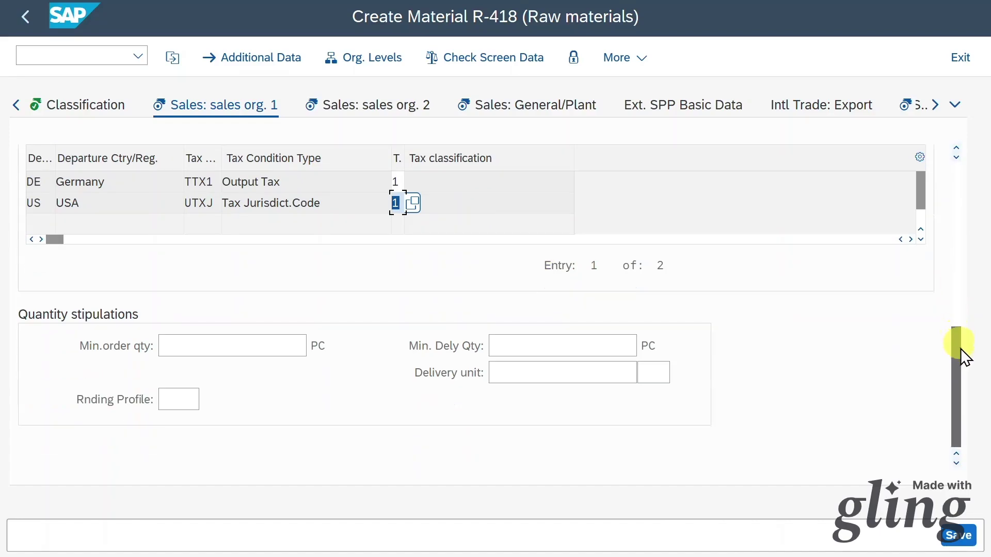
{"action": "left_click", "coordinate": [233, 343]}
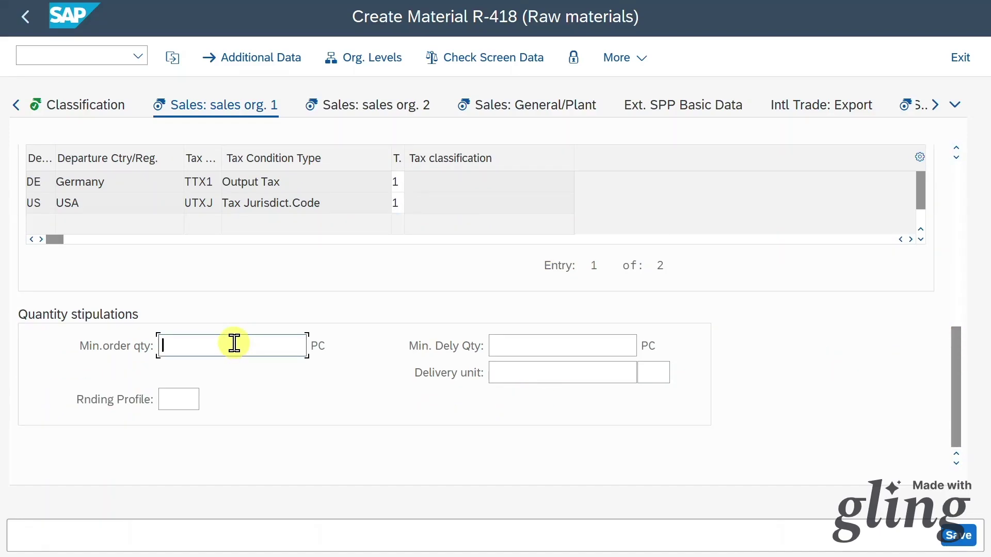
{"action": "left_click", "coordinate": [278, 342]}
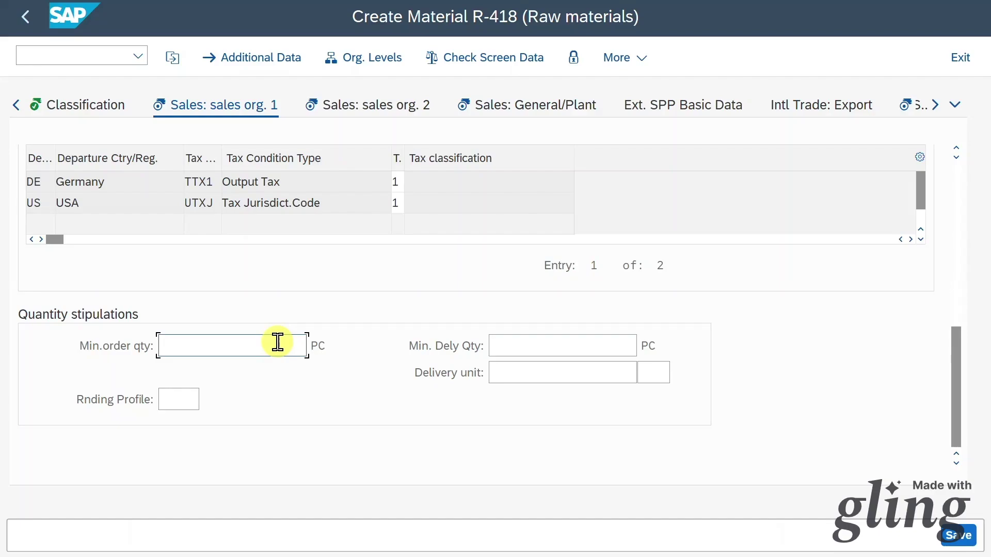
{"action": "left_click", "coordinate": [523, 345]}
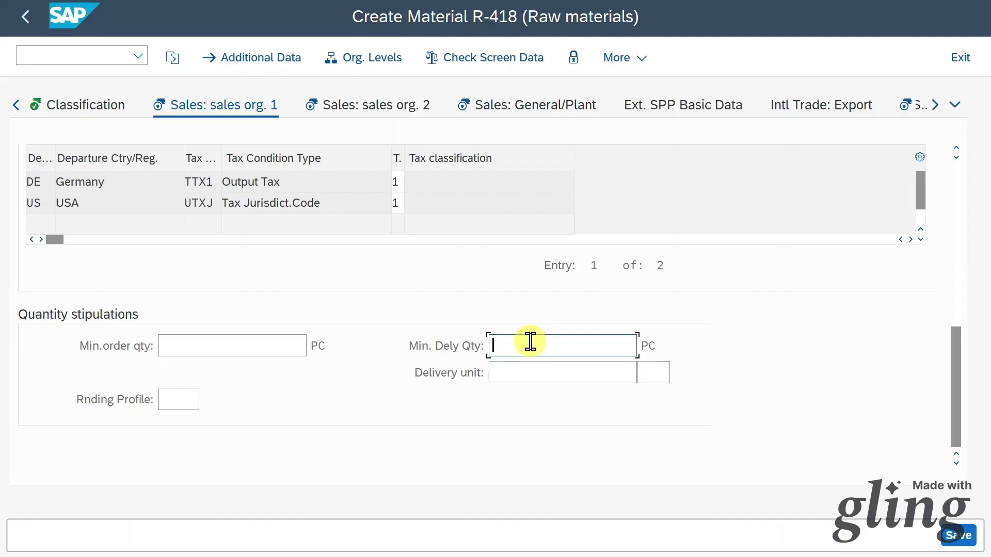
{"action": "scroll", "coordinate": [955, 381], "scroll_direction": "up", "scroll_amount": 3}
{"action": "left_click_drag", "start_coordinate": [954, 382], "coordinate": [956, 289]}
Enter a condition price of 100 EUR for scale quantity 1 and return to sales data
{"action": "left_click", "coordinate": [665, 398]}
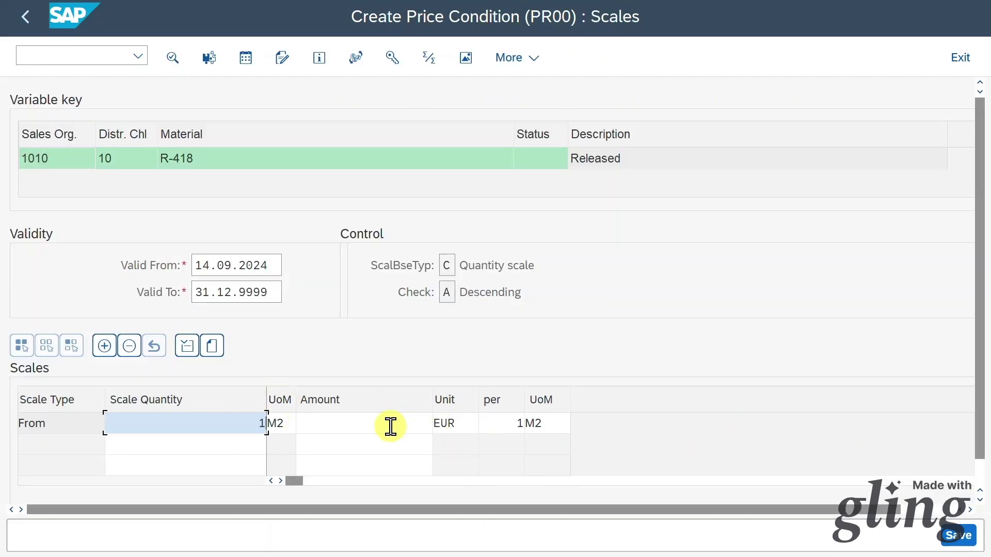
{"action": "type", "text": "1"}
{"action": "key", "text": "Tab"}
{"action": "key", "text": "Tab"}
{"action": "type", "text": "100"}
{"action": "left_click", "coordinate": [28, 18]}
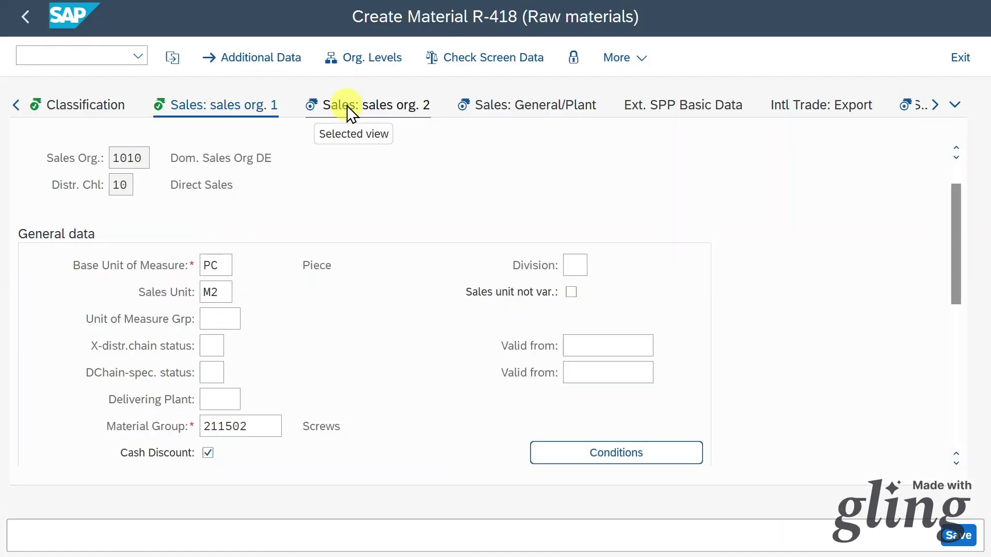
Set item category group 0001 on the Sales: sales org. 2 view
{"action": "left_click", "coordinate": [346, 105]}
{"action": "scroll", "coordinate": [269, 346], "scroll_direction": "down", "scroll_amount": 2}
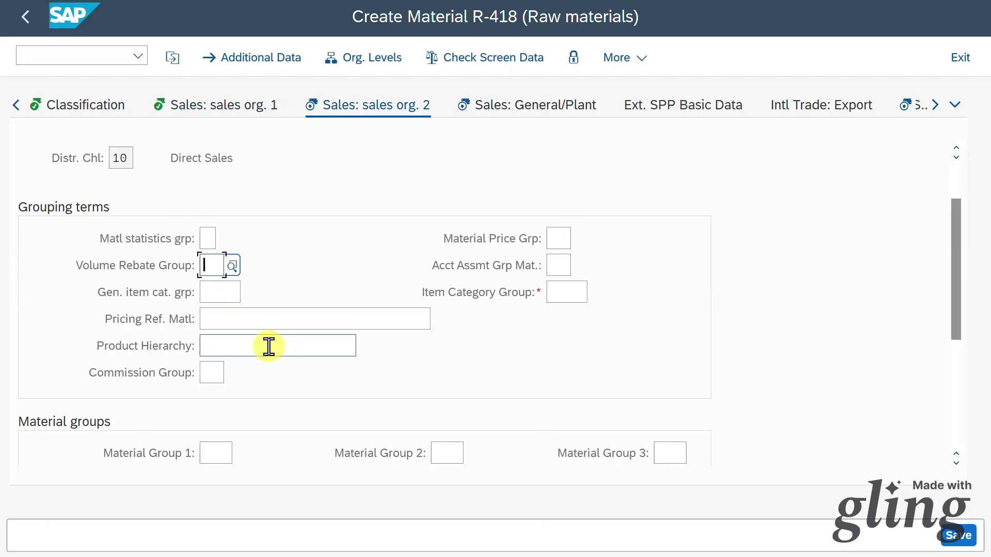
{"action": "left_click", "coordinate": [574, 295]}
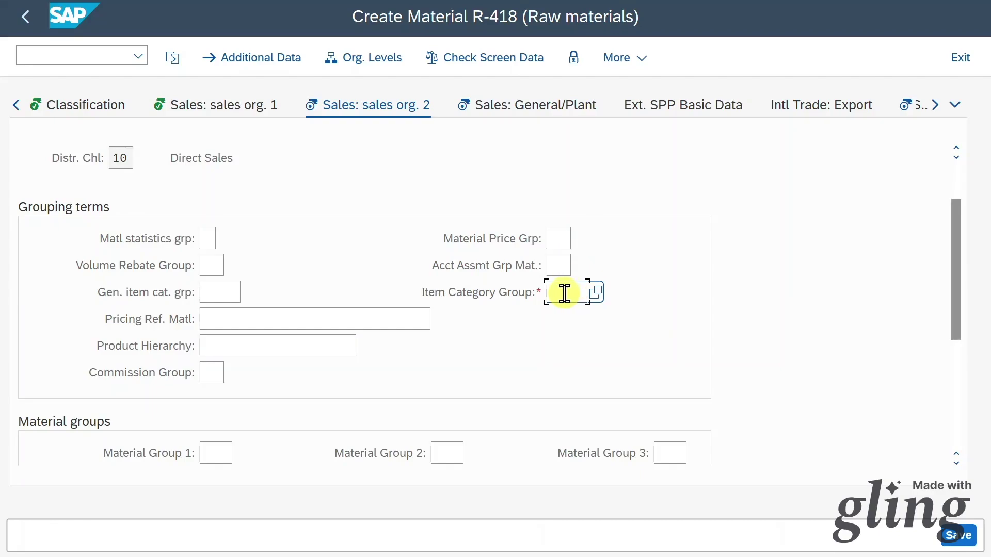
{"action": "left_click", "coordinate": [596, 293]}
{"action": "double_click", "coordinate": [637, 270]}
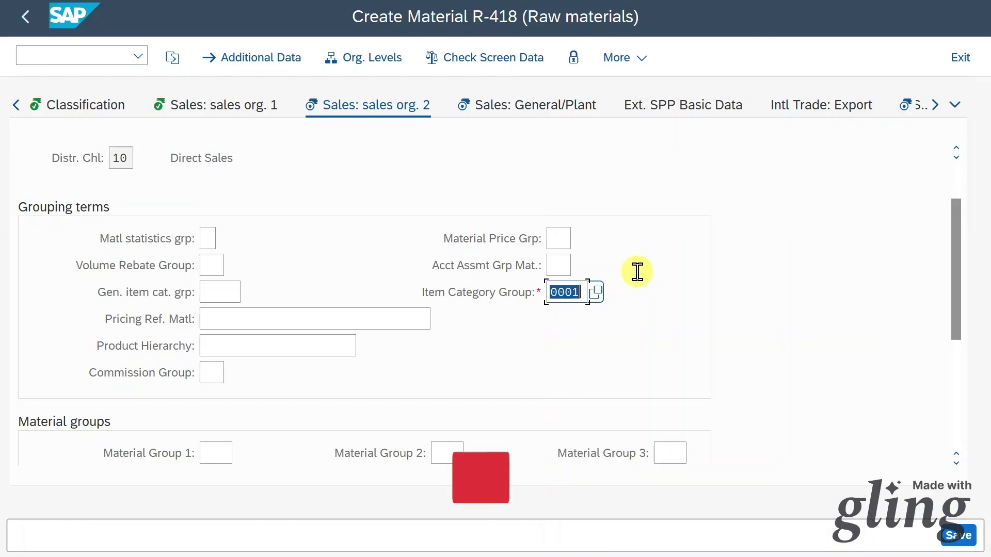
Leave pricing reference material and product attributes blank
{"action": "left_click", "coordinate": [228, 321]}
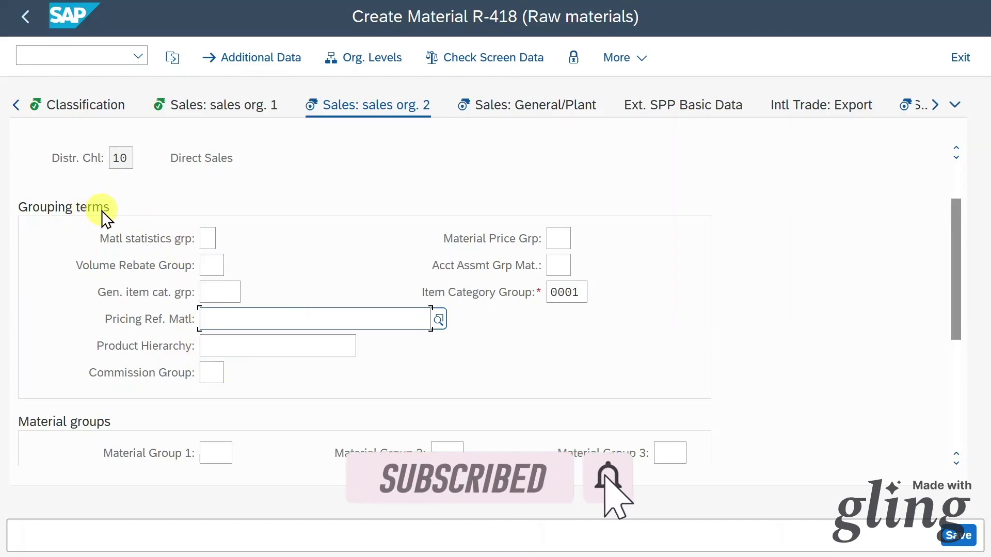
{"action": "left_click_drag", "start_coordinate": [955, 283], "coordinate": [972, 402]}
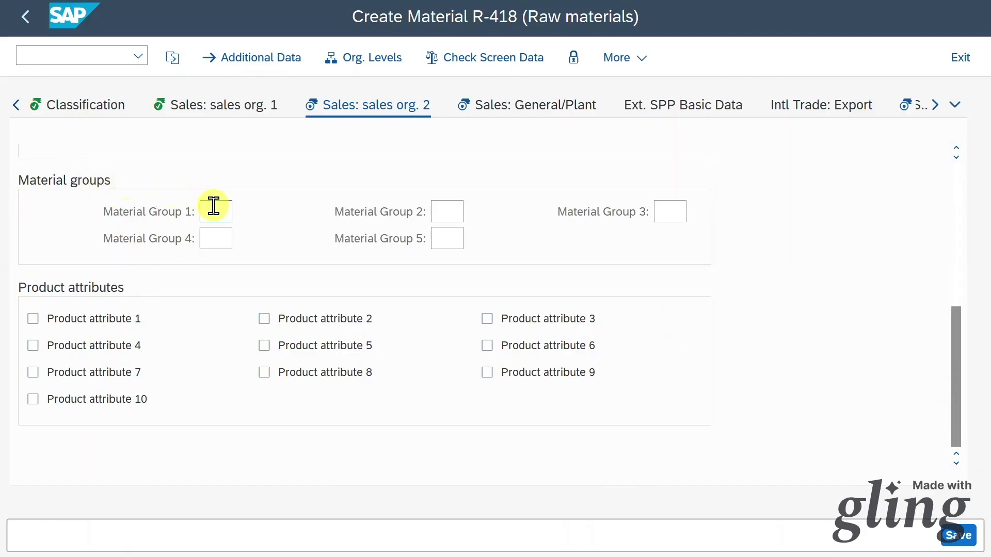
{"action": "left_click", "coordinate": [116, 320]}
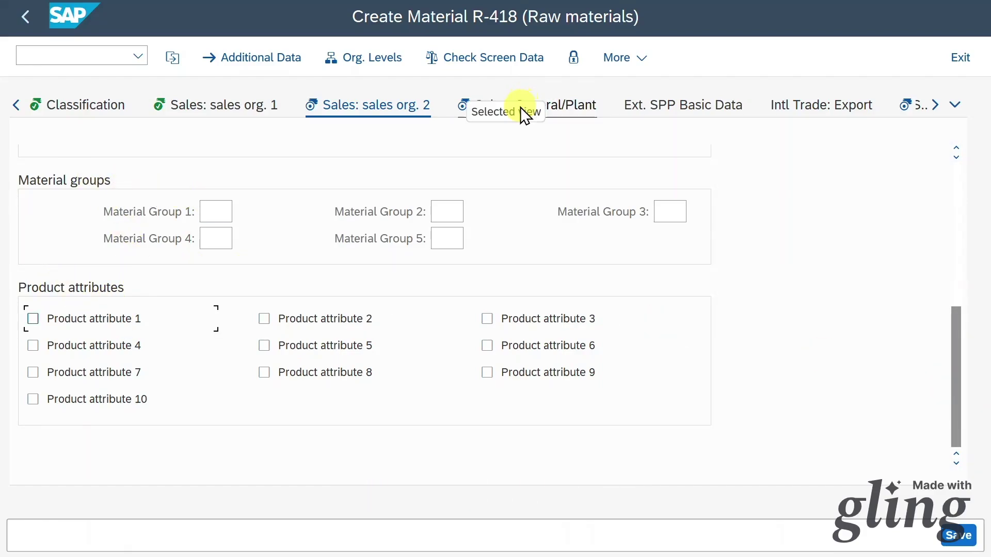
{"action": "left_click", "coordinate": [552, 104]}
{"action": "left_click", "coordinate": [319, 323]}
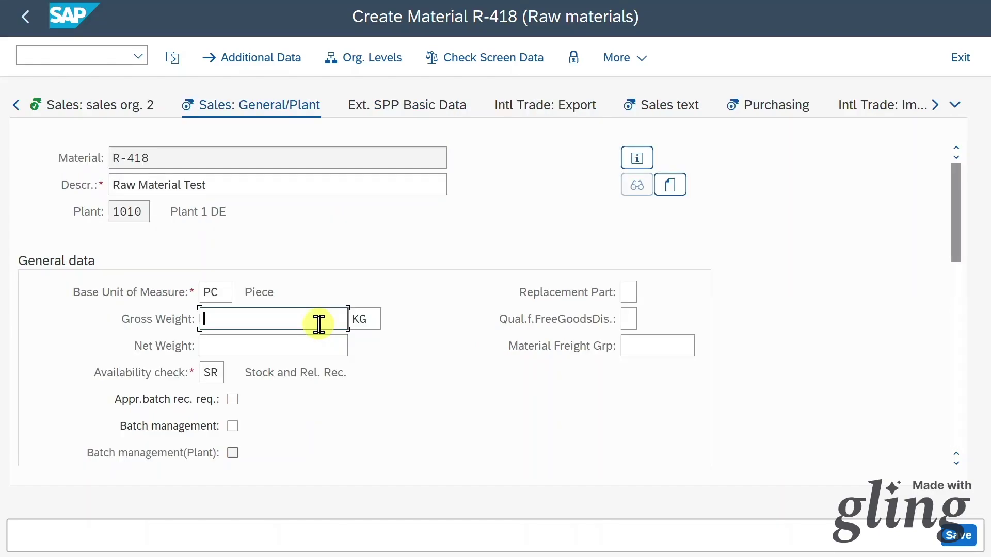
Review gross weight, SR availability check and batch management, then scroll to shipping data
{"action": "left_click", "coordinate": [217, 372]}
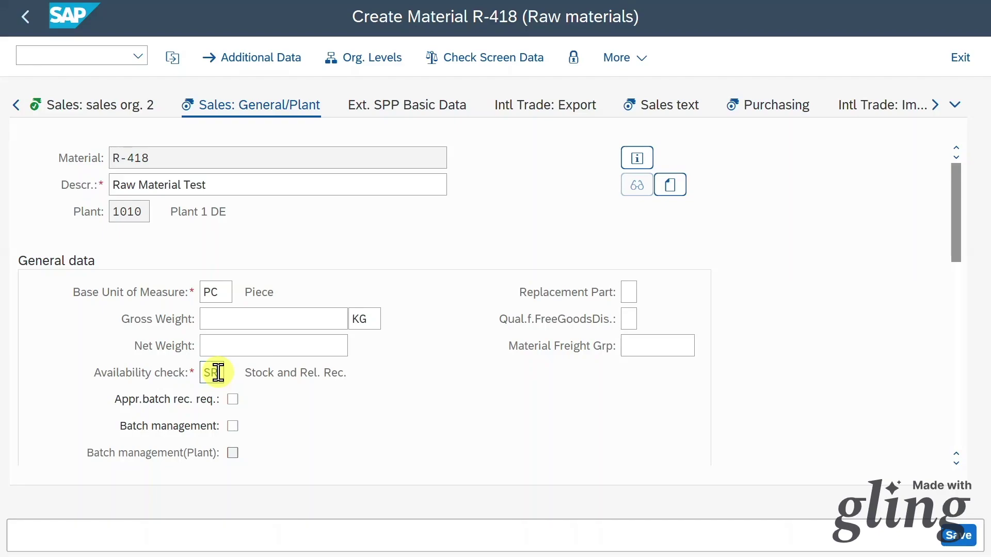
{"action": "left_click", "coordinate": [233, 425]}
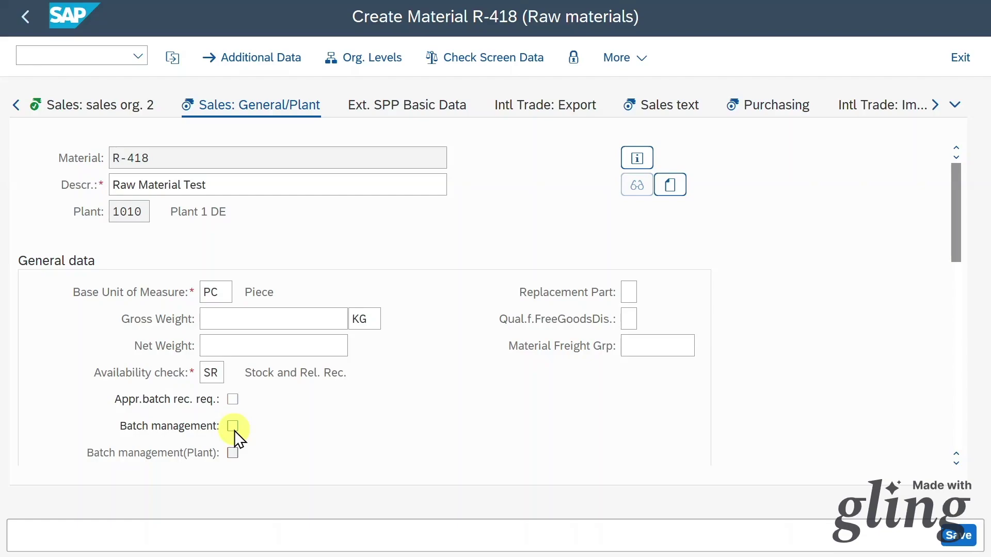
{"action": "left_click_drag", "start_coordinate": [957, 254], "coordinate": [959, 355]}
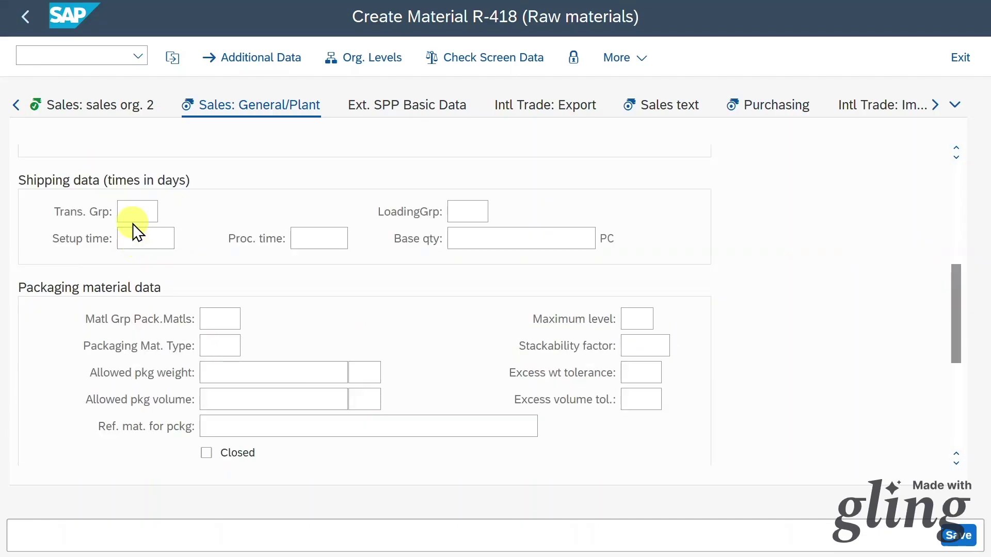
Leave setup time, packaging and profit center fields blank and confirm the plant data
{"action": "left_click", "coordinate": [152, 239]}
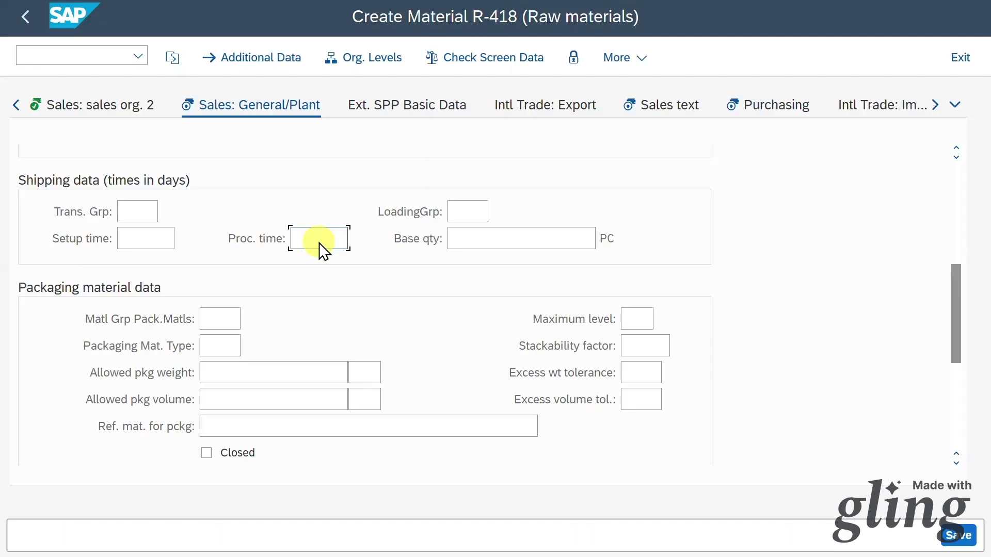
{"action": "left_click", "coordinate": [228, 318]}
{"action": "scroll", "coordinate": [228, 316], "scroll_direction": "down", "scroll_amount": 2}
{"action": "left_click", "coordinate": [285, 349]}
{"action": "scroll", "coordinate": [273, 341], "scroll_direction": "down", "scroll_amount": 3}
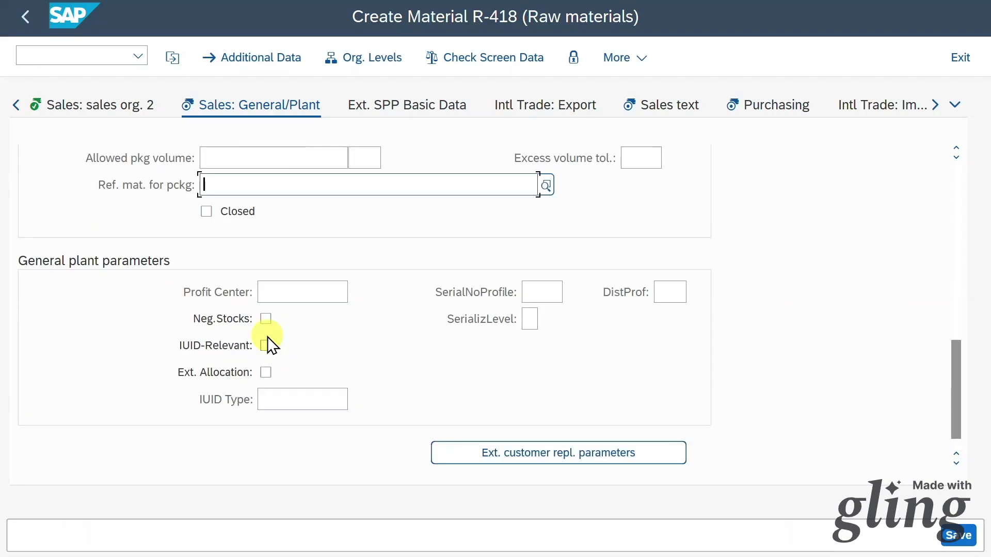
{"action": "scroll", "coordinate": [310, 351], "scroll_direction": "down", "scroll_amount": 1}
{"action": "left_click", "coordinate": [303, 262]}
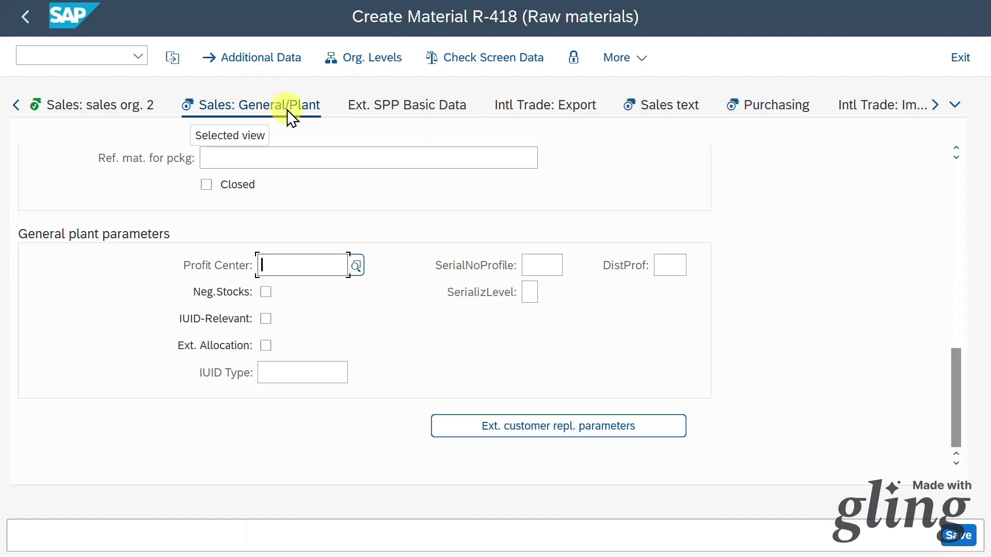
{"action": "key", "text": "Return"}
{"action": "key", "text": "Return"}
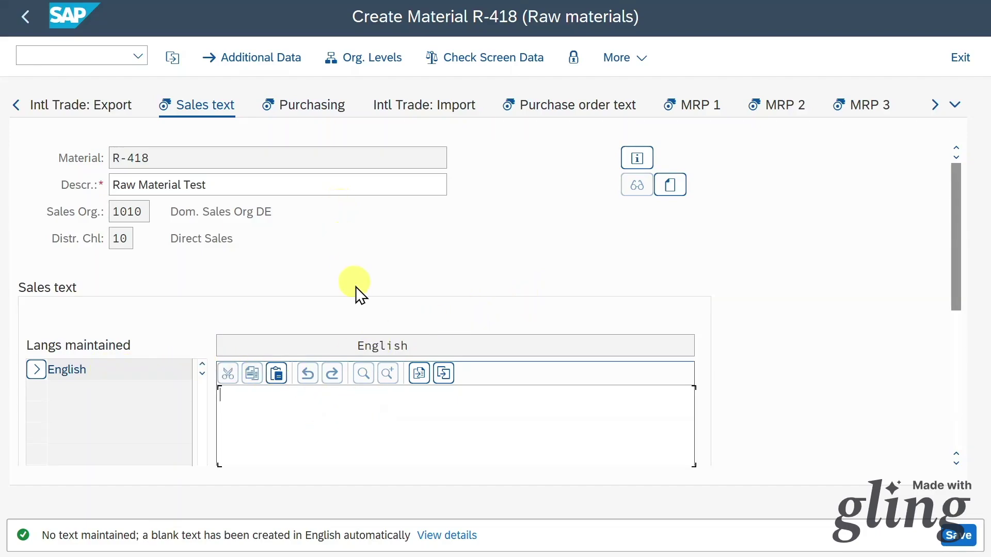
Enter sales text 'Test' and review the Purchasing view without changing any values
{"action": "type", "text": "Test"}
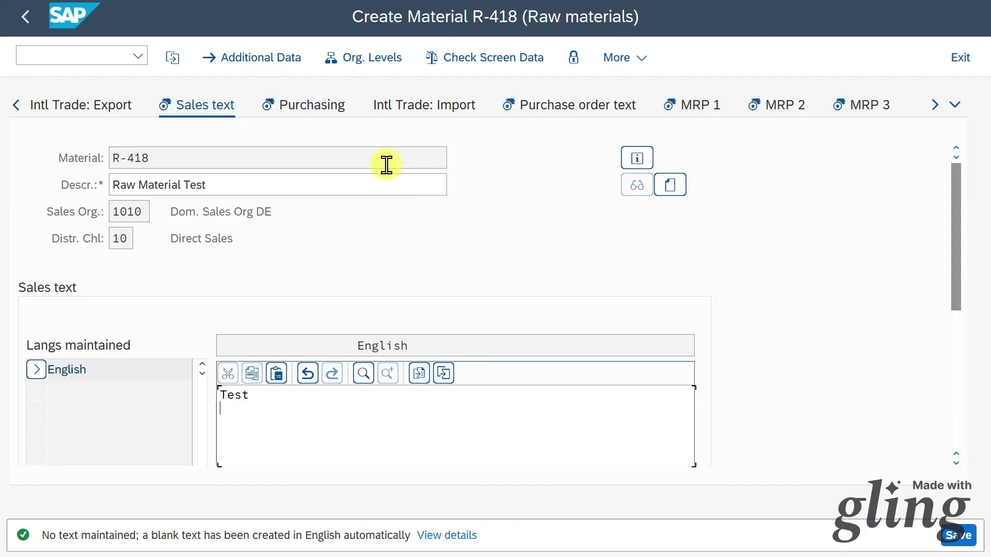
{"action": "left_click", "coordinate": [303, 109]}
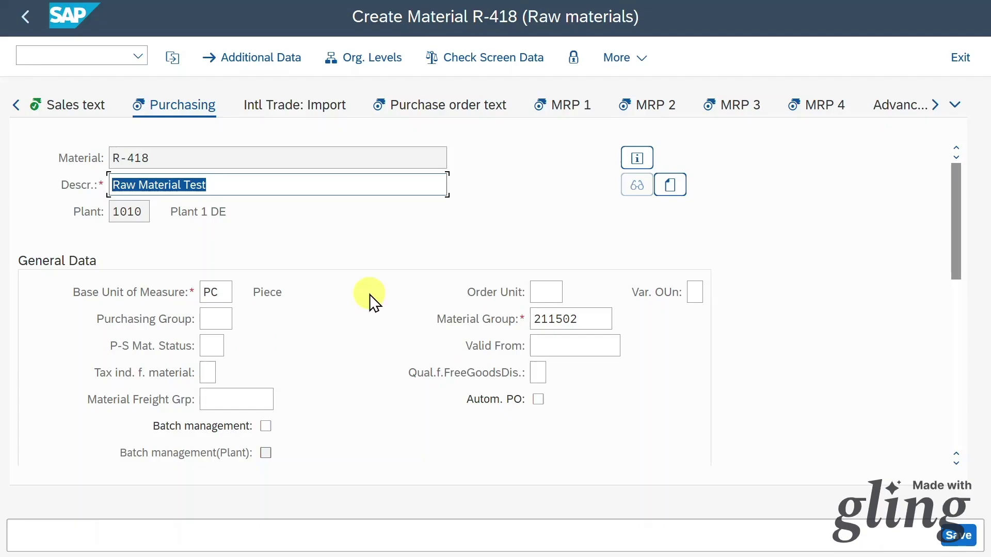
{"action": "left_click", "coordinate": [539, 400]}
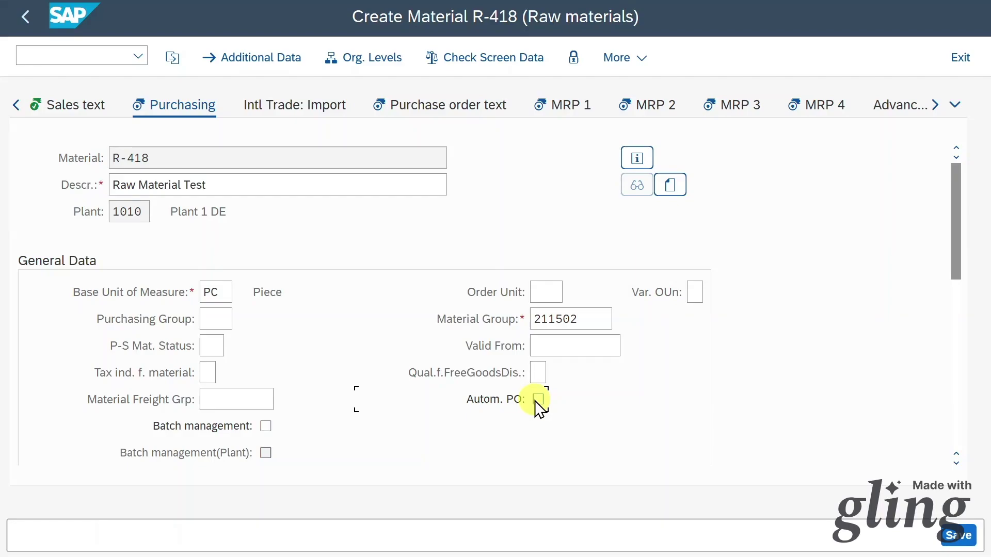
{"action": "left_click_drag", "start_coordinate": [955, 251], "coordinate": [955, 358]}
{"action": "left_click", "coordinate": [222, 239]}
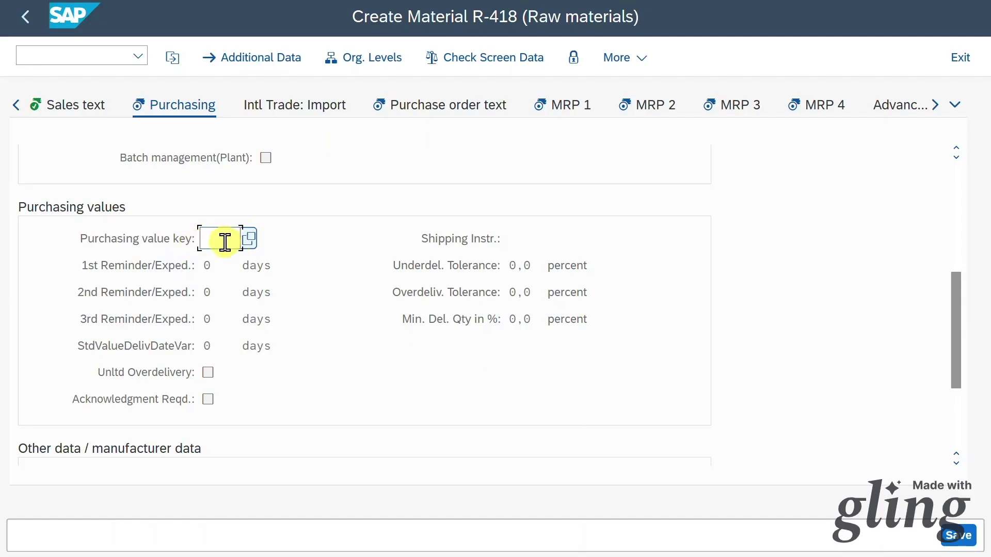
{"action": "scroll", "coordinate": [297, 309], "scroll_direction": "down", "scroll_amount": 3}
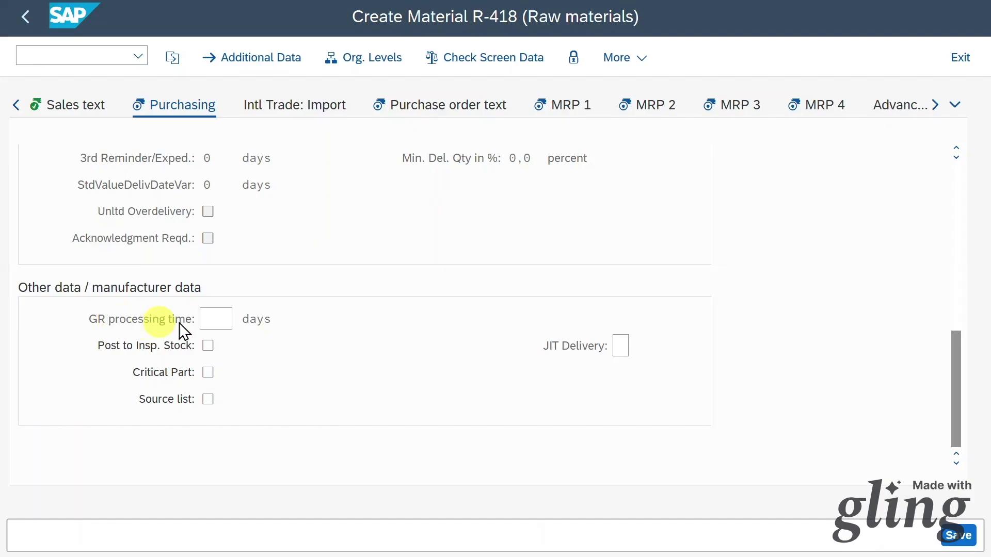
{"action": "left_click", "coordinate": [221, 319]}
Enter the purchase order text 'text'
{"action": "left_click", "coordinate": [420, 109]}
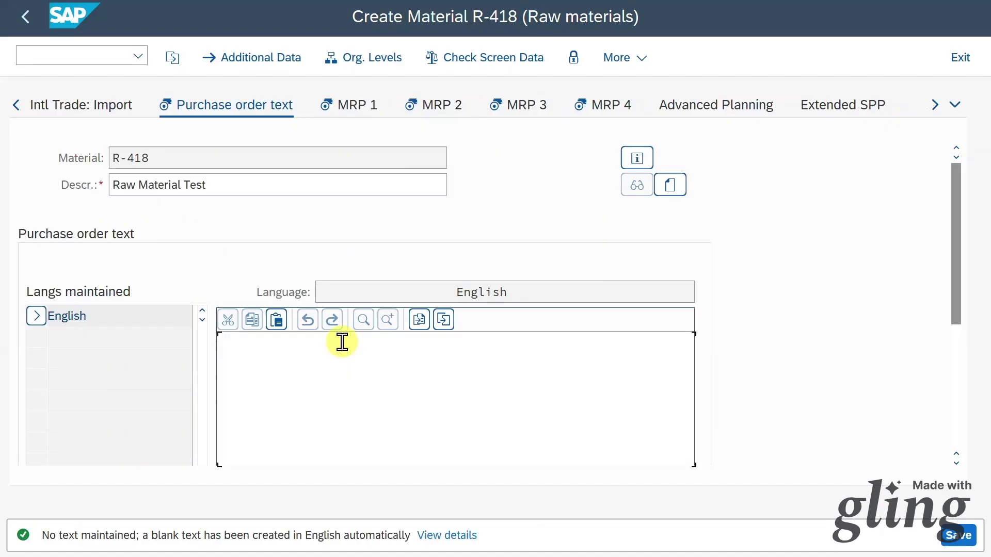
{"action": "type", "text": "text"}
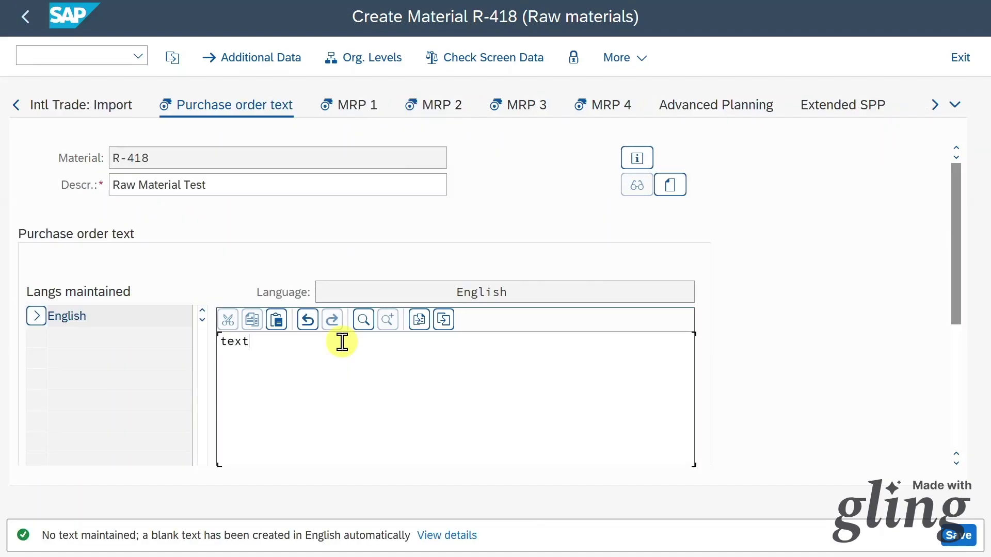
{"action": "left_click", "coordinate": [358, 110]}
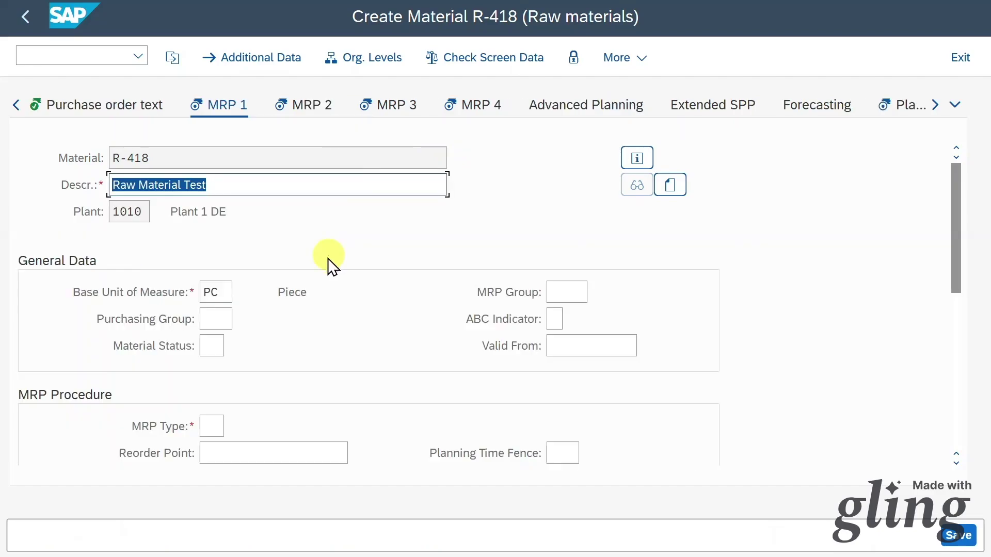
{"action": "left_click", "coordinate": [225, 322]}
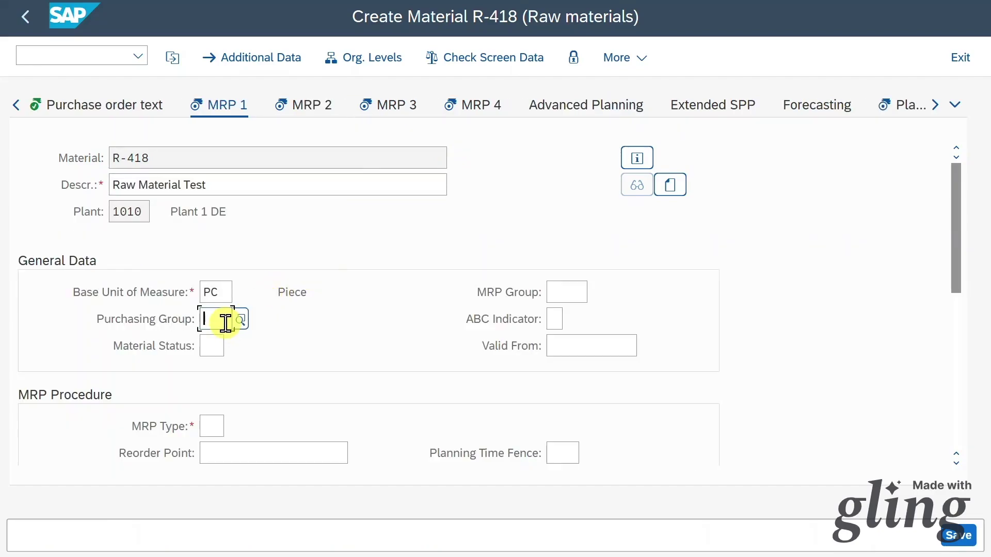
Set MRP type ND, No planning, in MRP 1, leaving reorder point and lot-size blank
{"action": "left_click", "coordinate": [212, 424]}
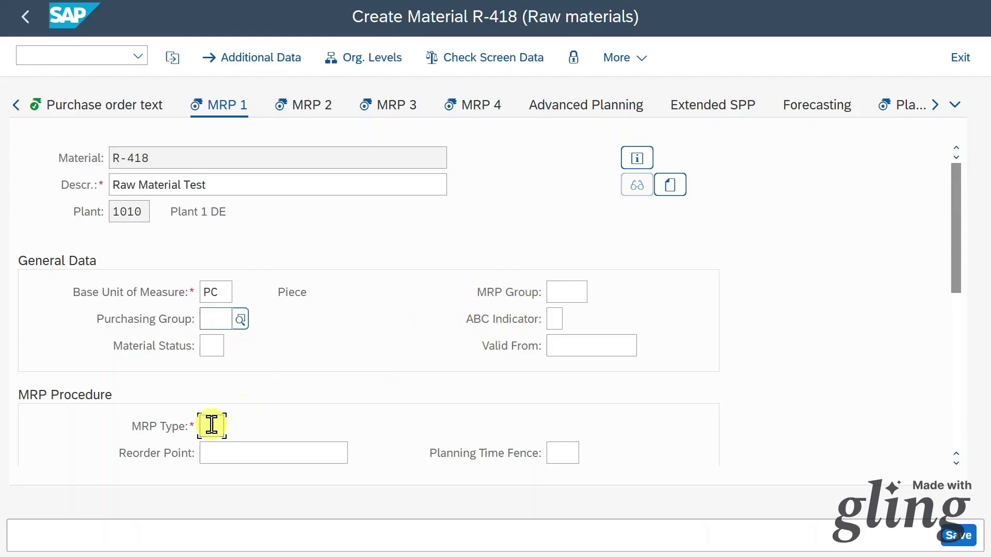
{"action": "left_click", "coordinate": [230, 428]}
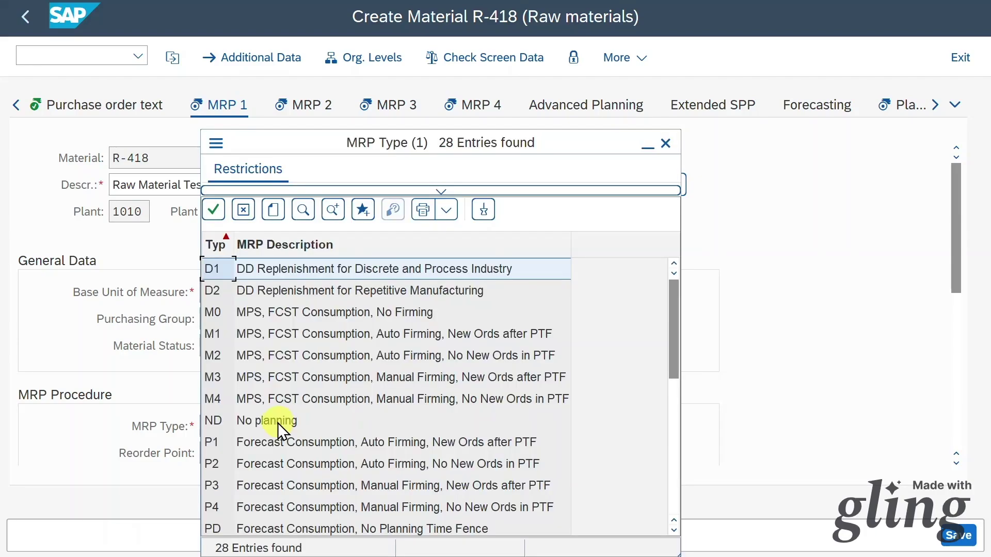
{"action": "double_click", "coordinate": [277, 422]}
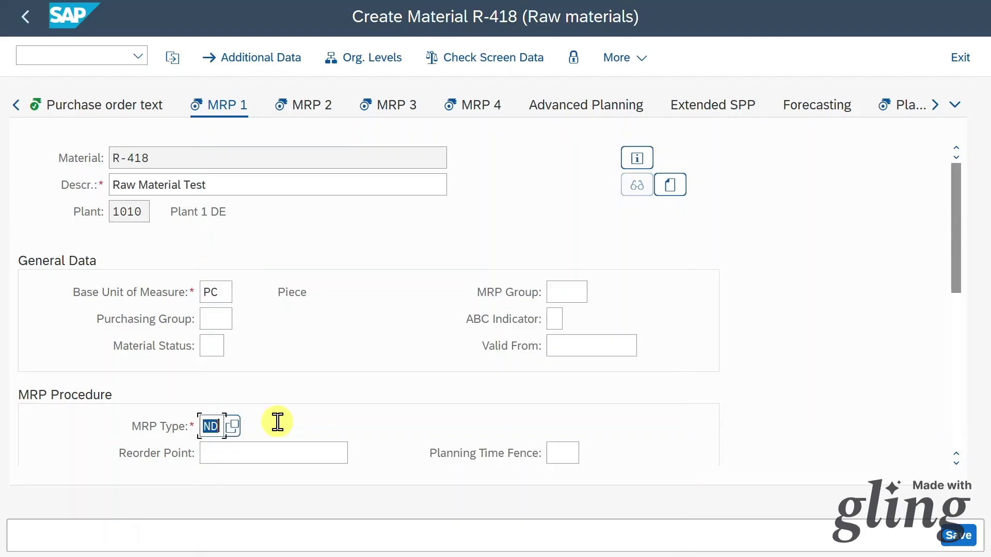
{"action": "left_click", "coordinate": [209, 426]}
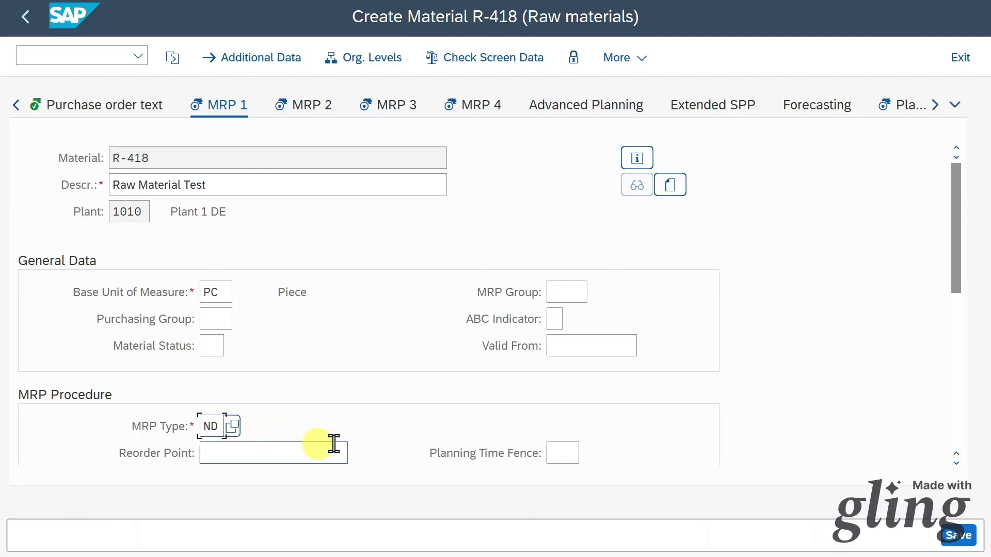
{"action": "scroll", "coordinate": [966, 309], "scroll_direction": "down", "scroll_amount": 5}
{"action": "scroll", "coordinate": [970, 330], "scroll_direction": "down", "scroll_amount": 1}
{"action": "left_click", "coordinate": [263, 268]}
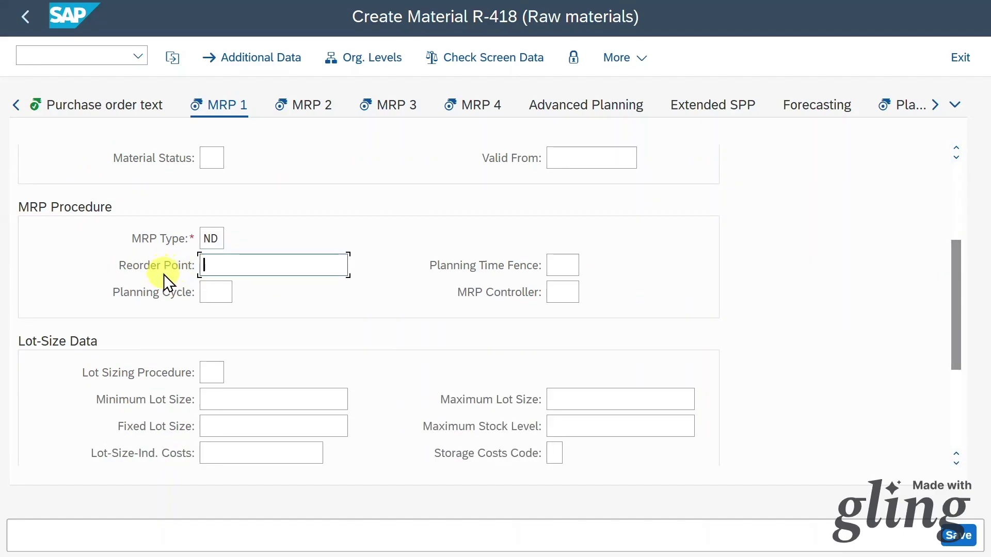
{"action": "left_click_drag", "start_coordinate": [955, 343], "coordinate": [958, 392]}
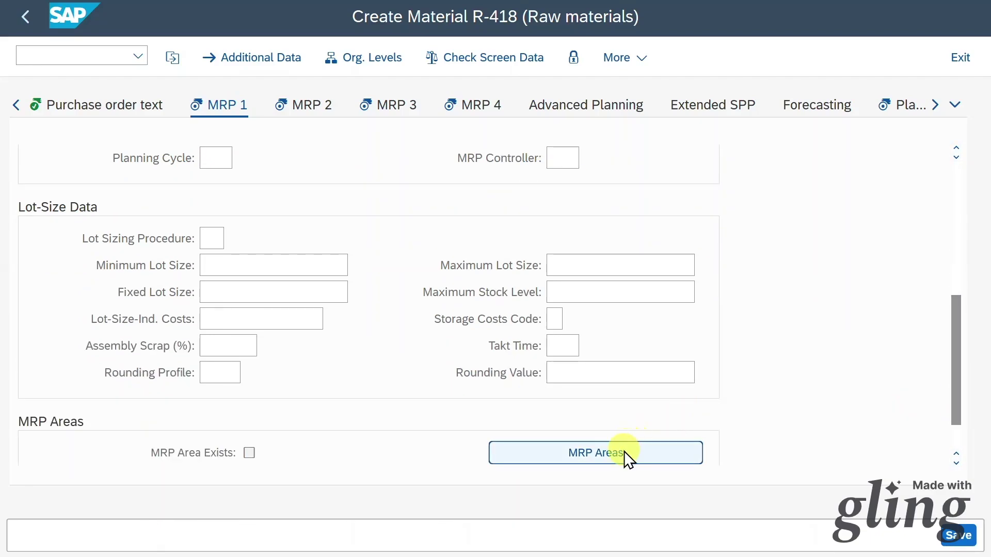
In MRP 2, view special procurement types without choosing one and leave safety stock blank
{"action": "left_click", "coordinate": [311, 107]}
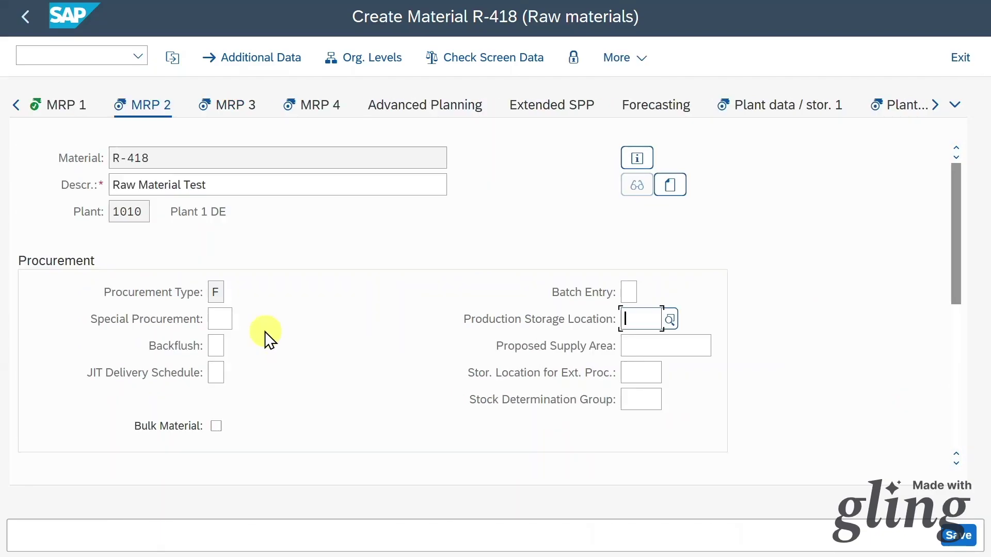
{"action": "left_click", "coordinate": [222, 318]}
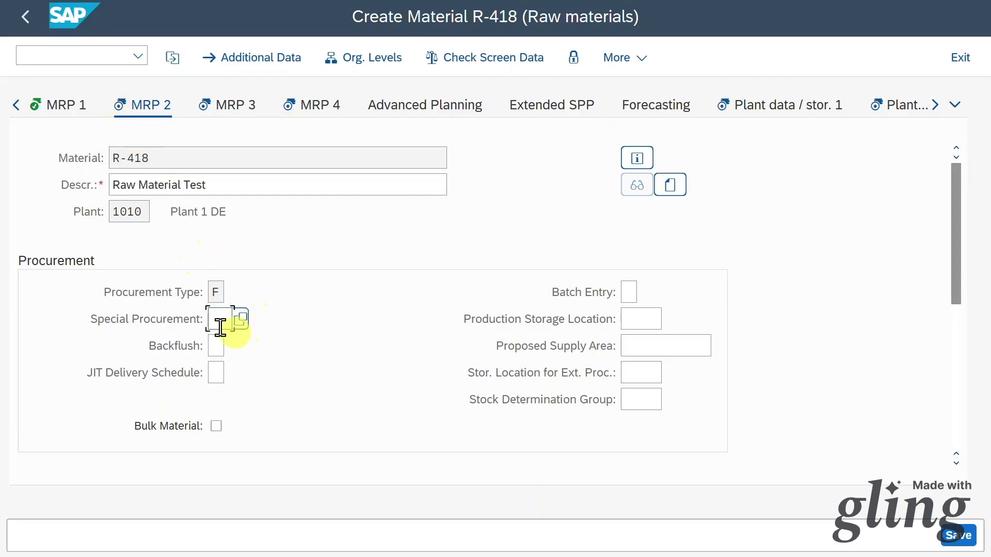
{"action": "left_click", "coordinate": [240, 318]}
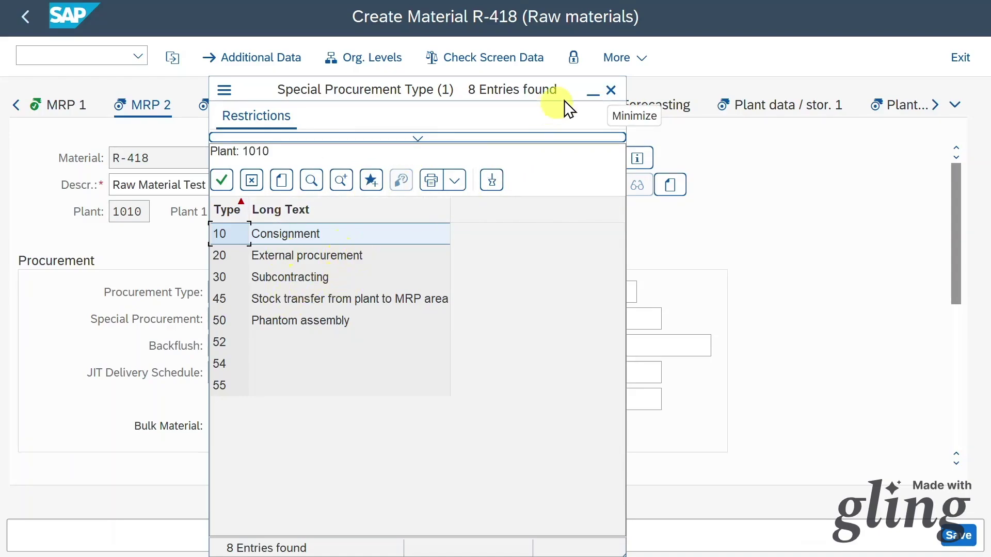
{"action": "left_click", "coordinate": [611, 91]}
{"action": "left_click_drag", "start_coordinate": [957, 277], "coordinate": [960, 397]}
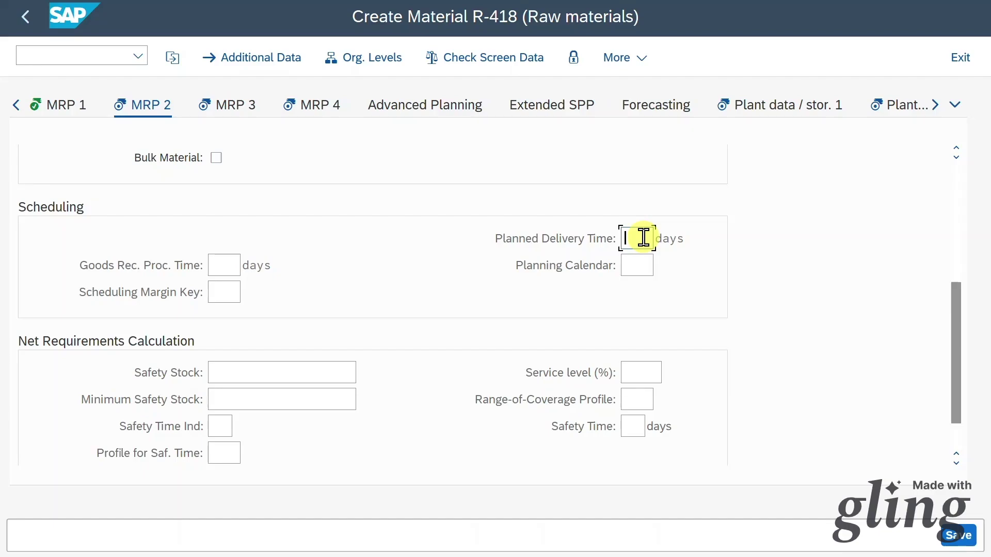
{"action": "scroll", "coordinate": [316, 323], "scroll_direction": "down", "scroll_amount": 1}
{"action": "left_click", "coordinate": [317, 321]}
{"action": "left_click", "coordinate": [317, 345]}
{"action": "left_click", "coordinate": [334, 321]}
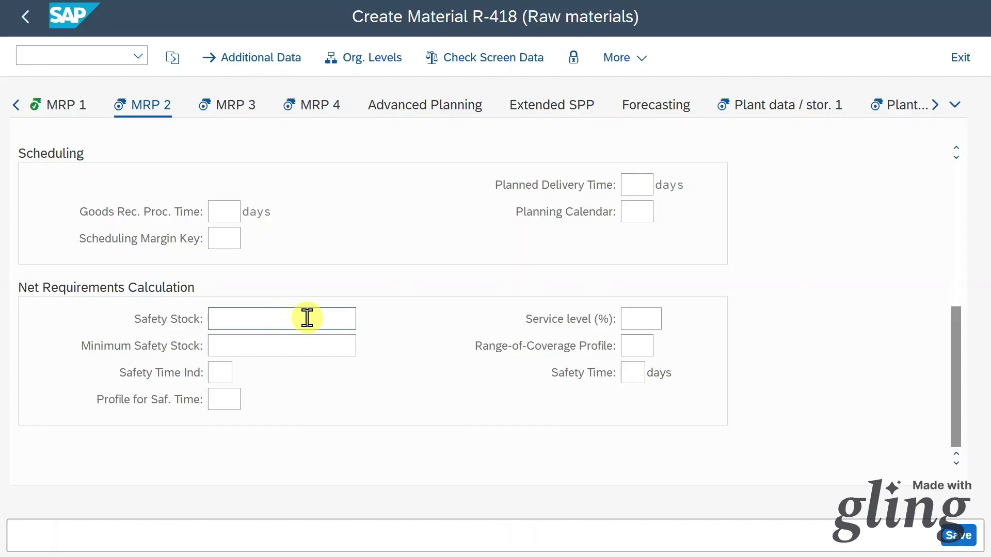
{"action": "left_click", "coordinate": [236, 105]}
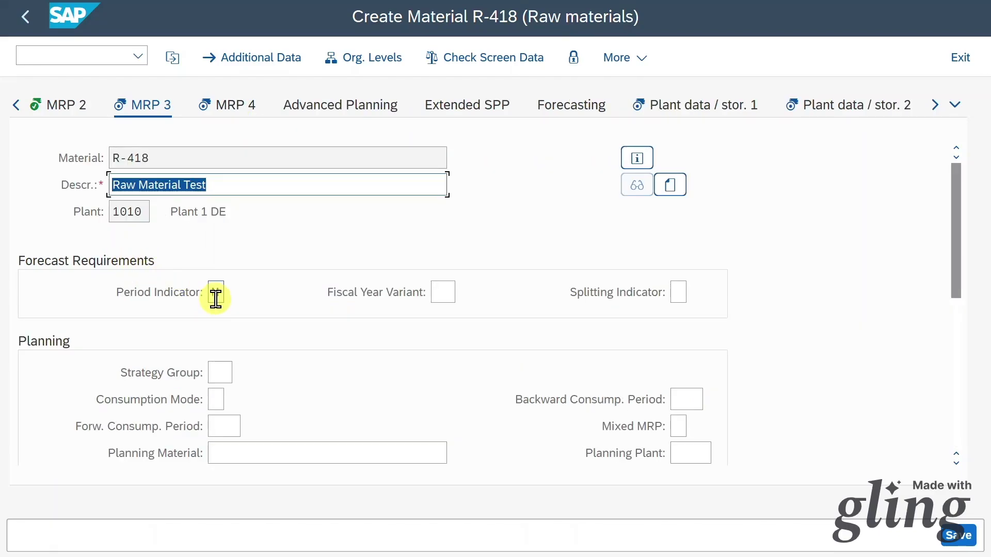
Leave the MRP 3 strategy group and configurable material fields at their defaults
{"action": "left_click", "coordinate": [222, 371]}
{"action": "scroll", "coordinate": [294, 372], "scroll_direction": "down", "scroll_amount": 2}
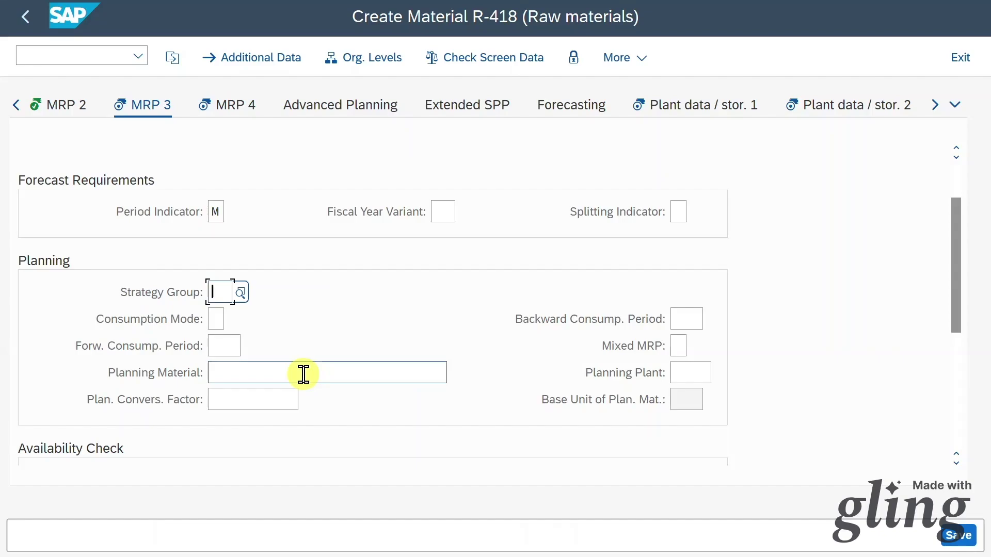
{"action": "scroll", "coordinate": [303, 373], "scroll_direction": "down", "scroll_amount": 5}
{"action": "left_click", "coordinate": [169, 339]}
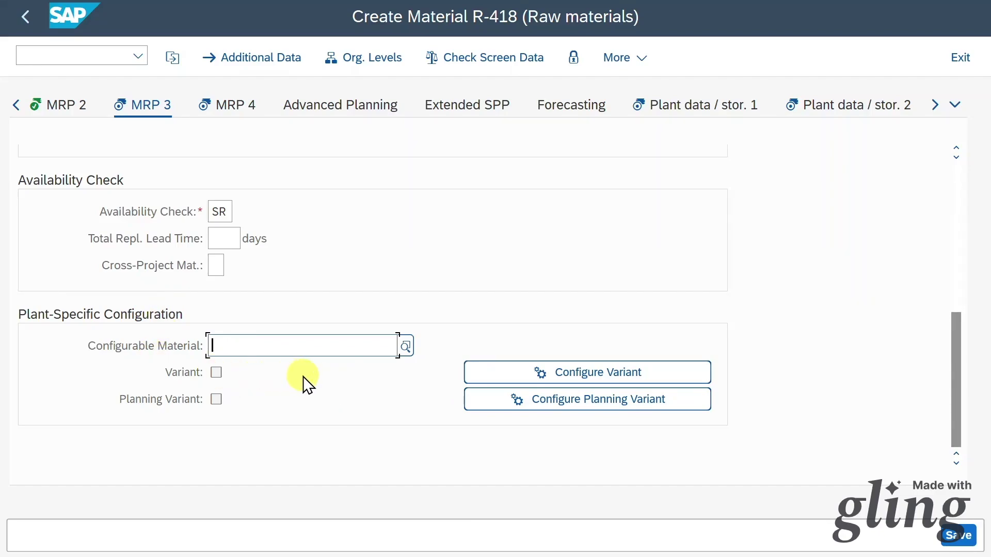
Leave MRP 4 component scrap, dependent requirements and discontinuation data blank
{"action": "left_click", "coordinate": [221, 105]}
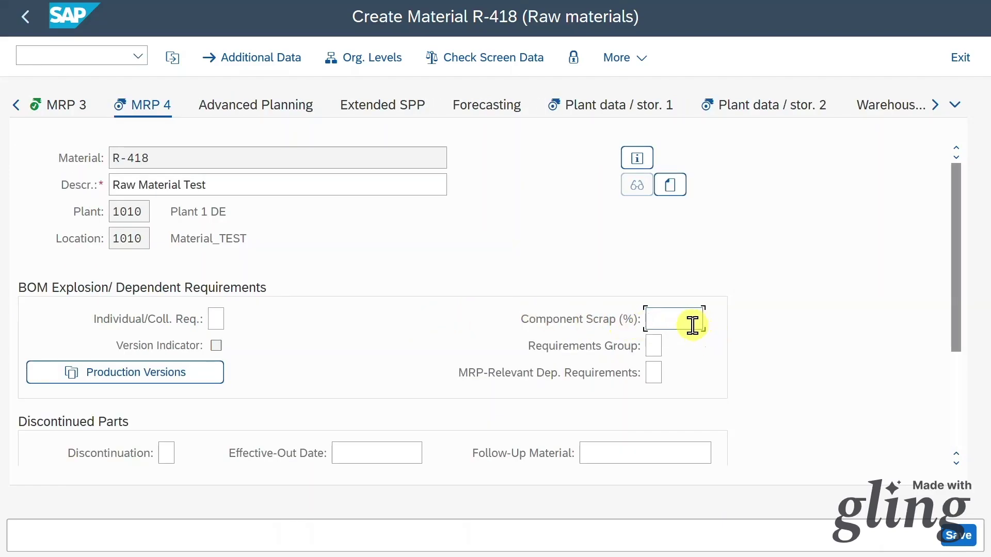
{"action": "left_click", "coordinate": [666, 315]}
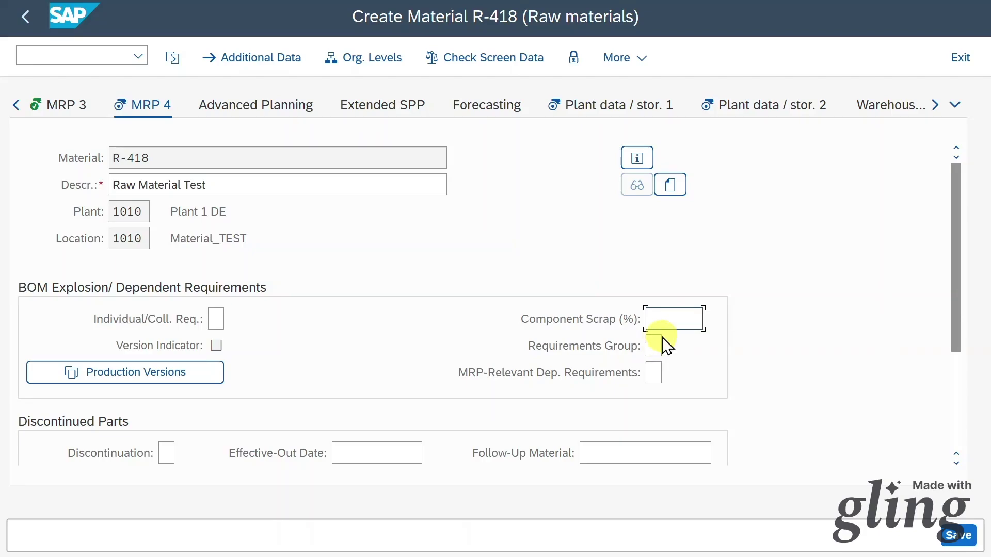
{"action": "scroll", "coordinate": [662, 336], "scroll_direction": "down", "scroll_amount": 3}
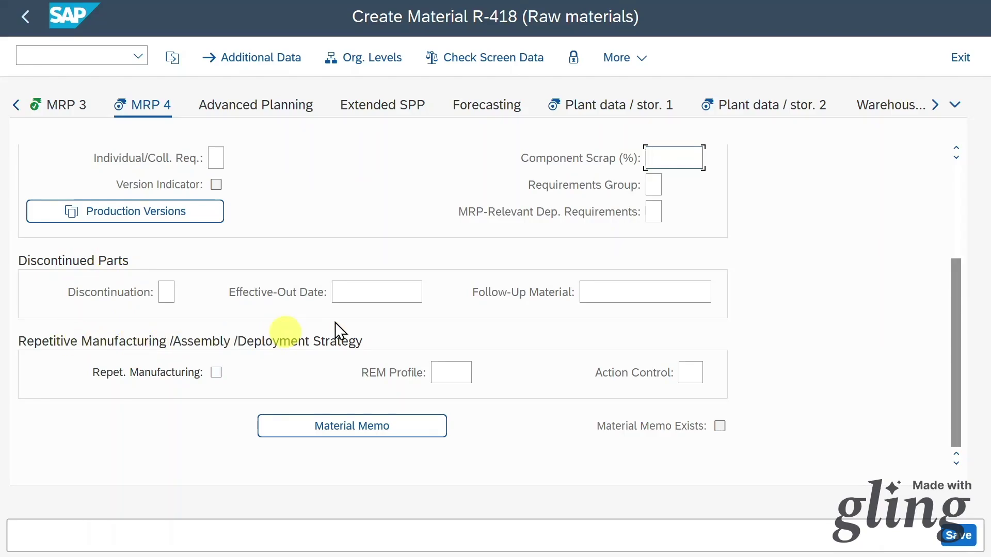
{"action": "left_click", "coordinate": [614, 107]}
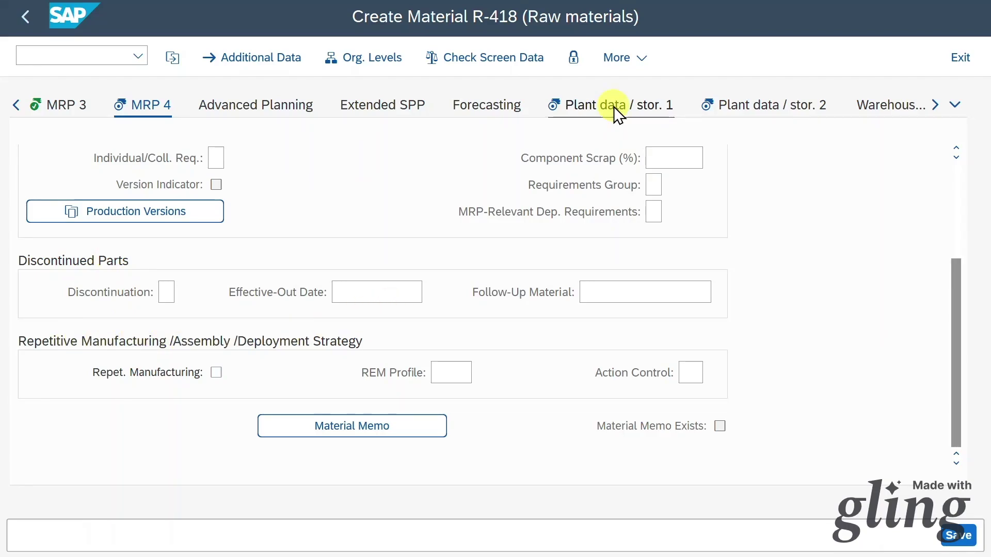
{"action": "left_click", "coordinate": [275, 348]}
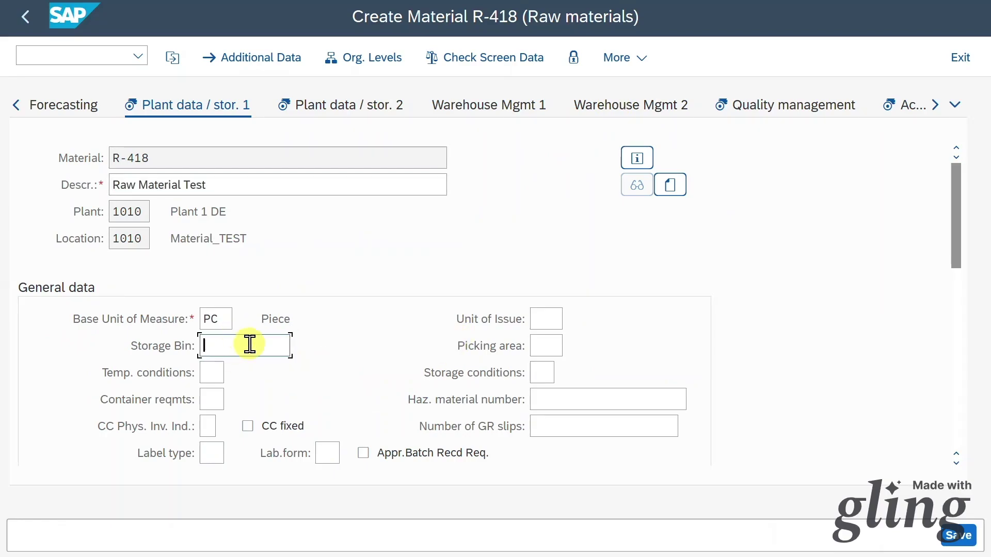
Leave storage bin, picking area, max. storage period and min. remaining shelf life blank
{"action": "left_click", "coordinate": [226, 346]}
{"action": "key", "text": "Tab"}
{"action": "scroll", "coordinate": [447, 342], "scroll_direction": "down", "scroll_amount": 2}
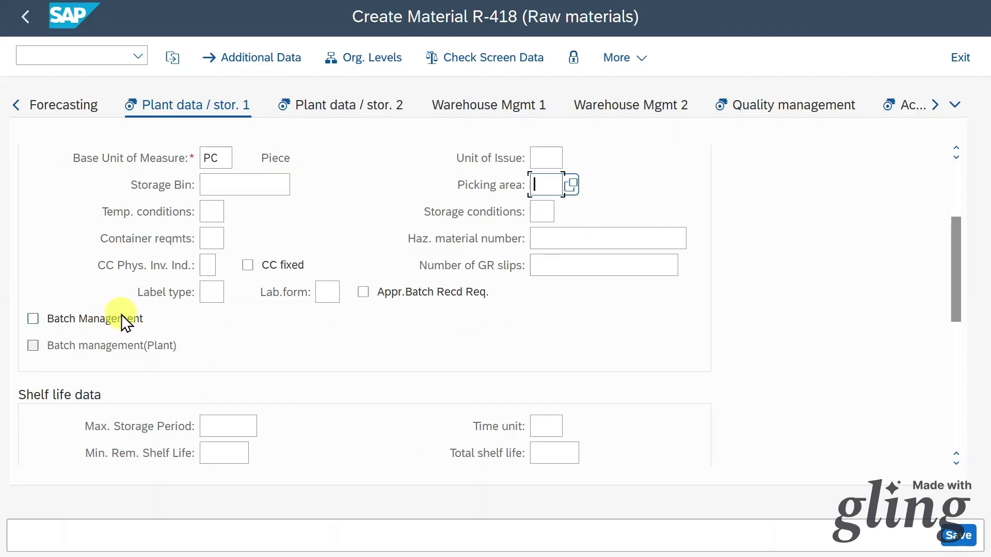
{"action": "scroll", "coordinate": [227, 343], "scroll_direction": "down", "scroll_amount": 2}
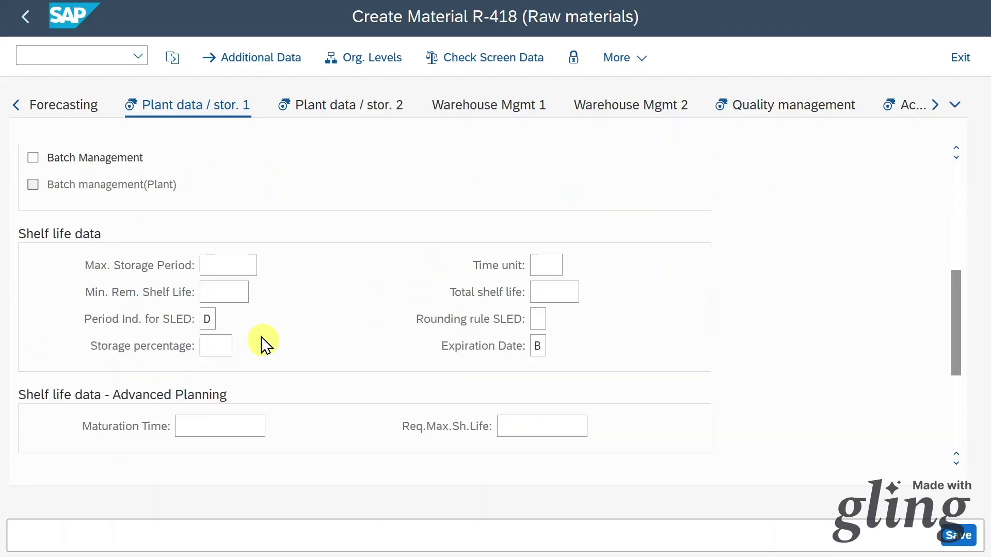
{"action": "left_click", "coordinate": [232, 261]}
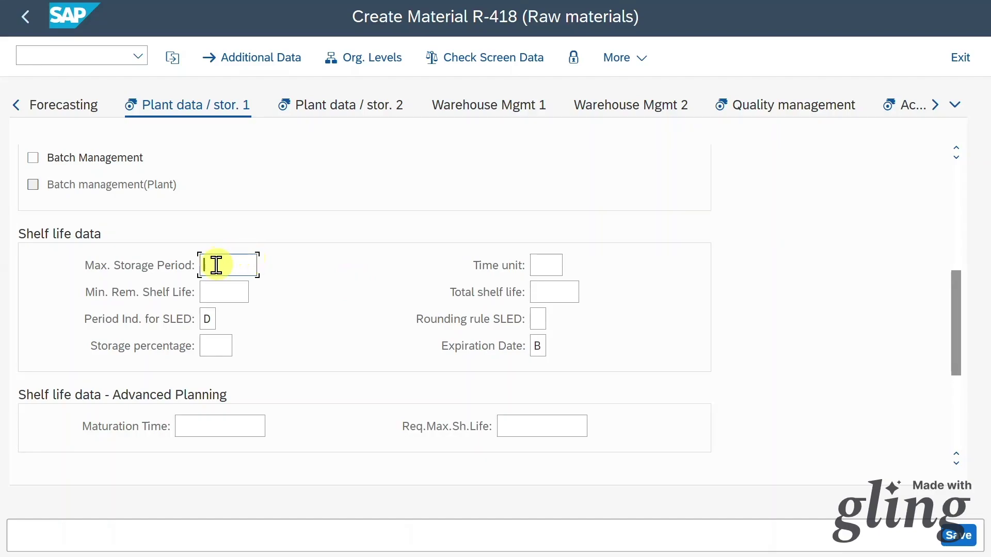
{"action": "left_click", "coordinate": [239, 290]}
{"action": "left_click", "coordinate": [239, 266]}
{"action": "scroll", "coordinate": [308, 301], "scroll_direction": "down", "scroll_amount": 3}
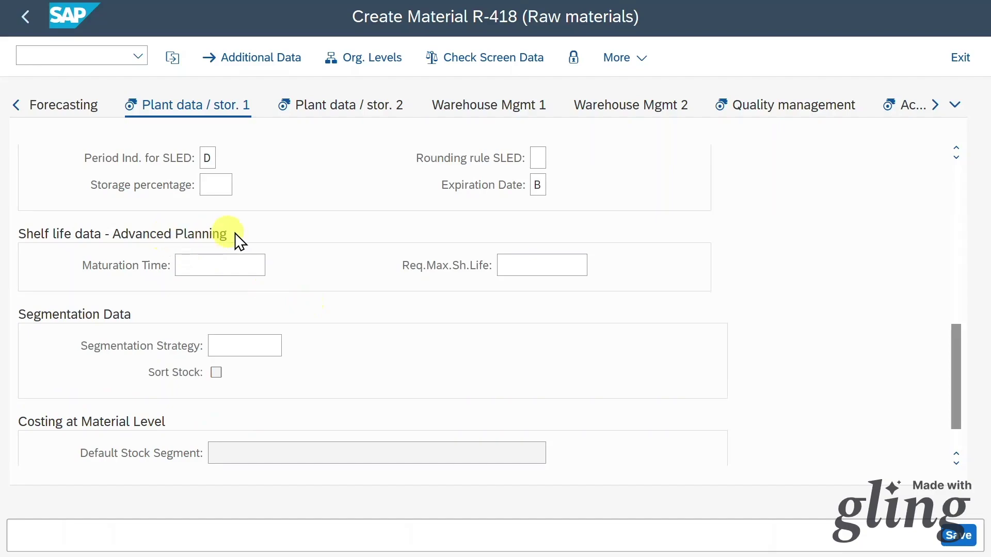
{"action": "scroll", "coordinate": [268, 309], "scroll_direction": "down", "scroll_amount": 1}
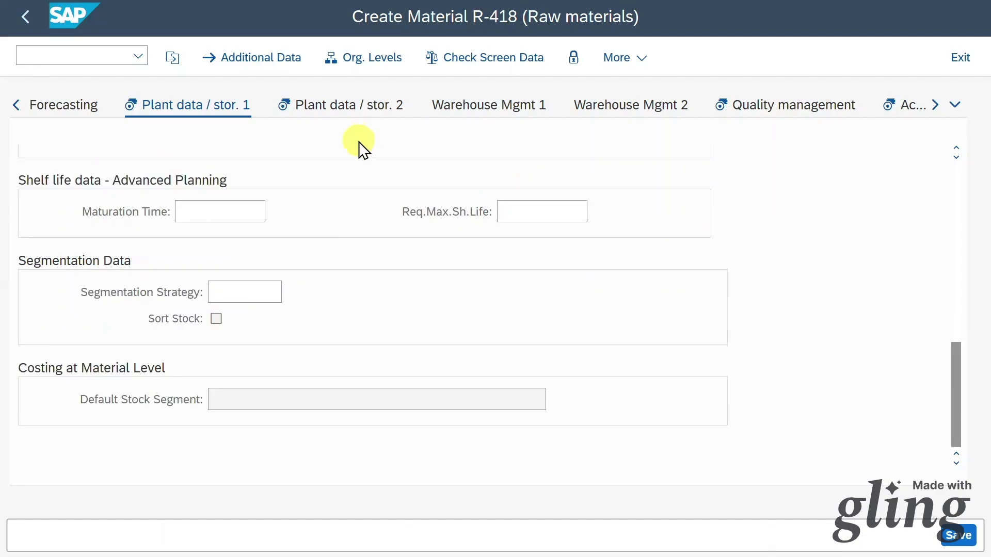
{"action": "left_click", "coordinate": [358, 111]}
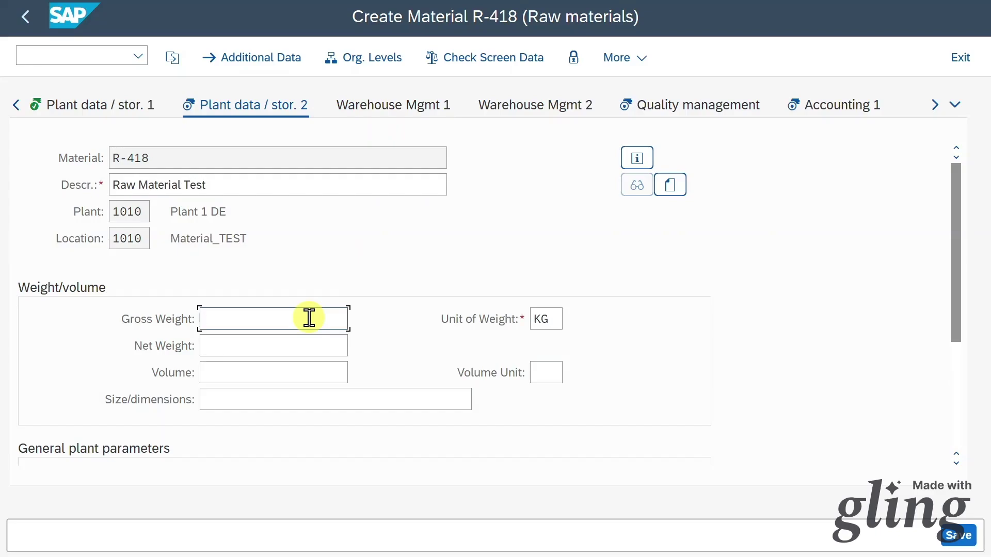
Check the F1 help for Neg. Stocks In Plant, then go to R-418's Quality management view
{"action": "scroll", "coordinate": [309, 318], "scroll_direction": "down", "scroll_amount": 4}
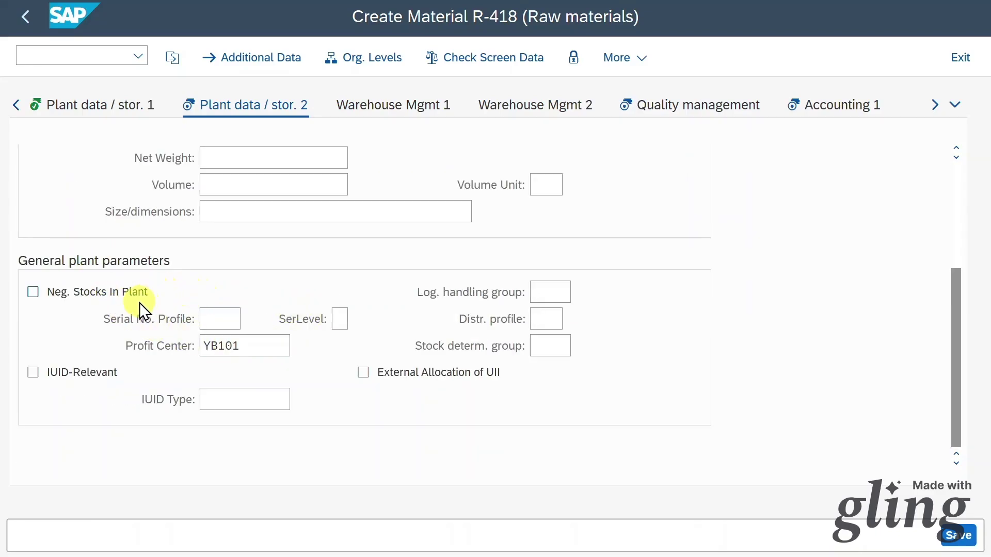
{"action": "key", "text": "F1"}
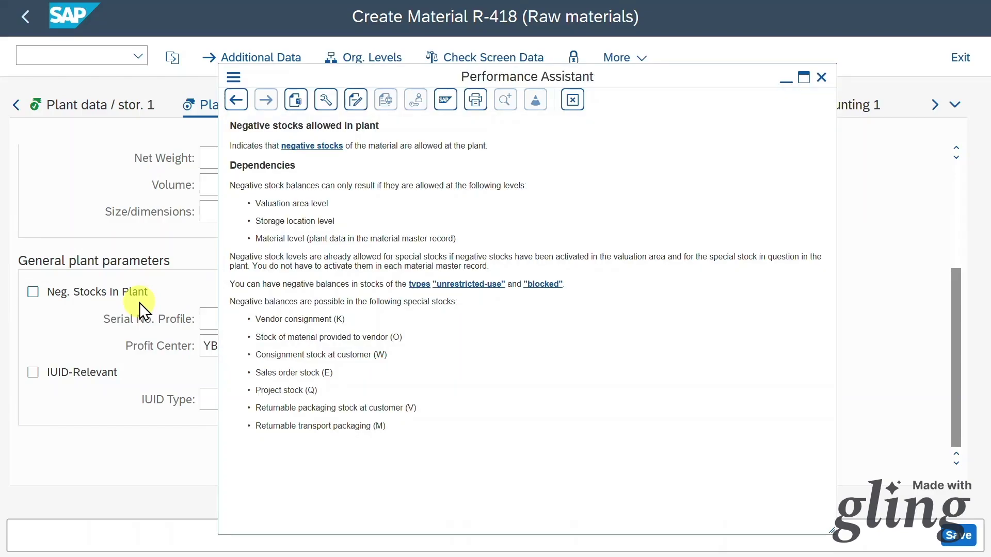
{"action": "key", "text": "Escape"}
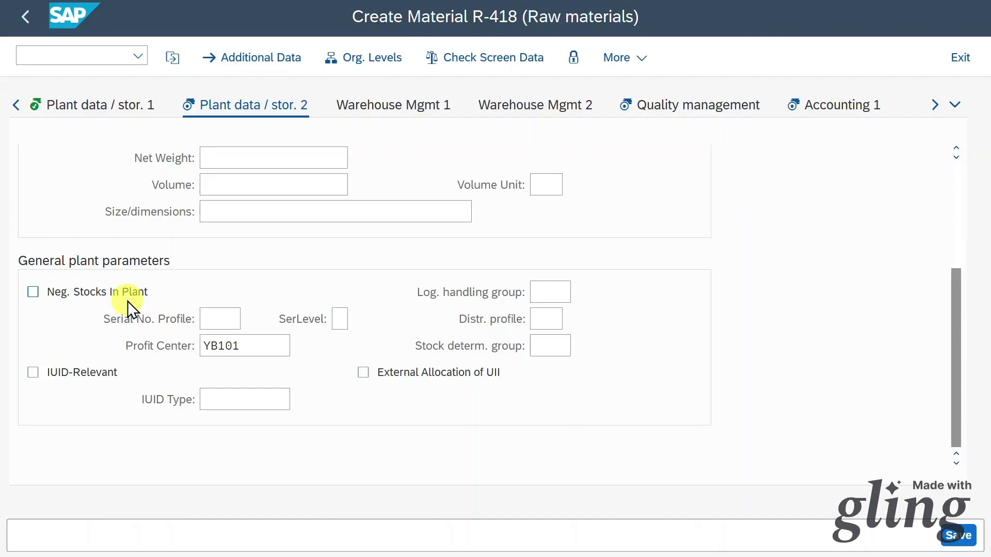
{"action": "left_click", "coordinate": [664, 108]}
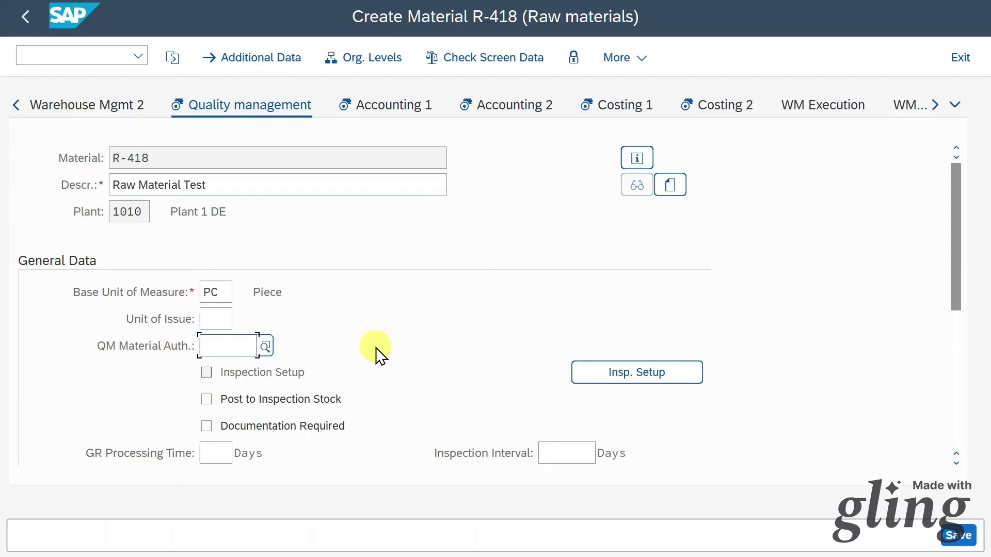
Leave QM Control Key and the other quality fields blank, moving on to Accounting 1
{"action": "scroll", "coordinate": [375, 348], "scroll_direction": "down", "scroll_amount": 3}
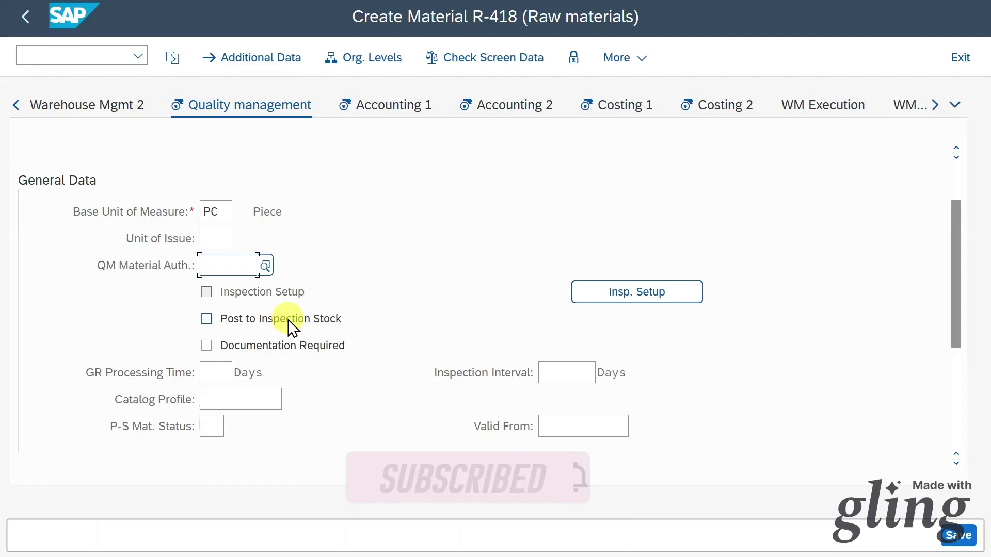
{"action": "scroll", "coordinate": [472, 327], "scroll_direction": "down", "scroll_amount": 5}
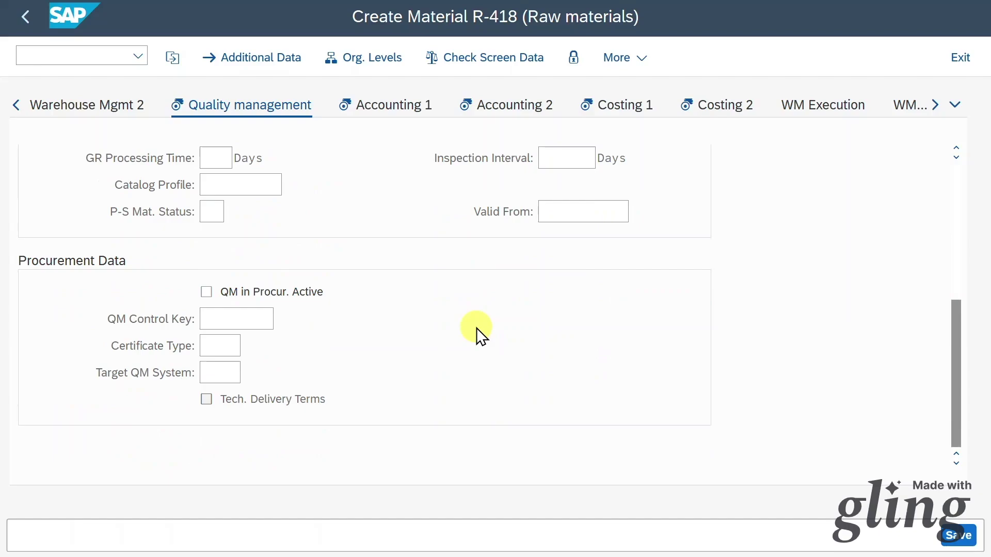
{"action": "left_click", "coordinate": [247, 316]}
{"action": "left_click", "coordinate": [383, 108]}
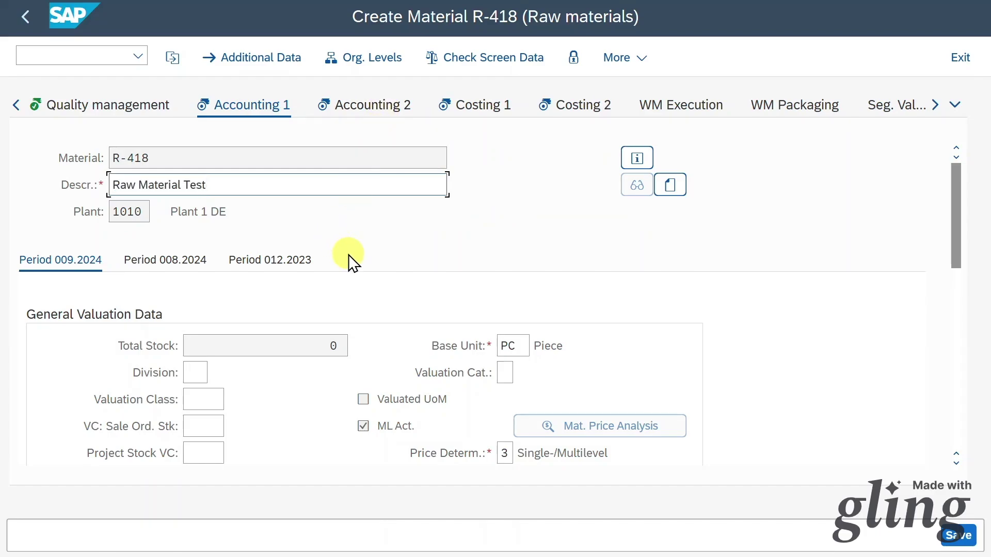
Set R-418's valuation class to 3000 (Raw Materials) from the value list
{"action": "scroll", "coordinate": [310, 319], "scroll_direction": "down", "scroll_amount": 3}
{"action": "left_click", "coordinate": [221, 324]}
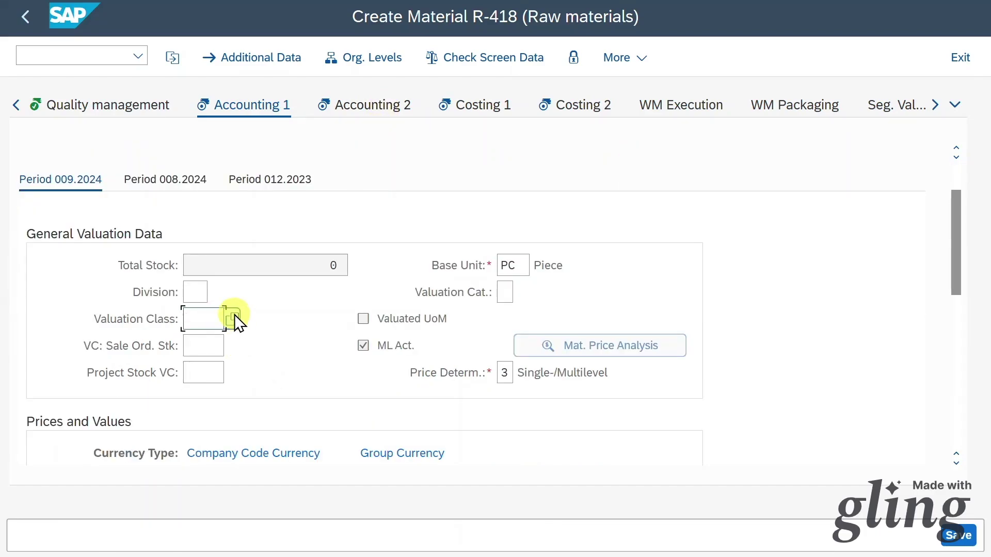
{"action": "left_click", "coordinate": [235, 314]}
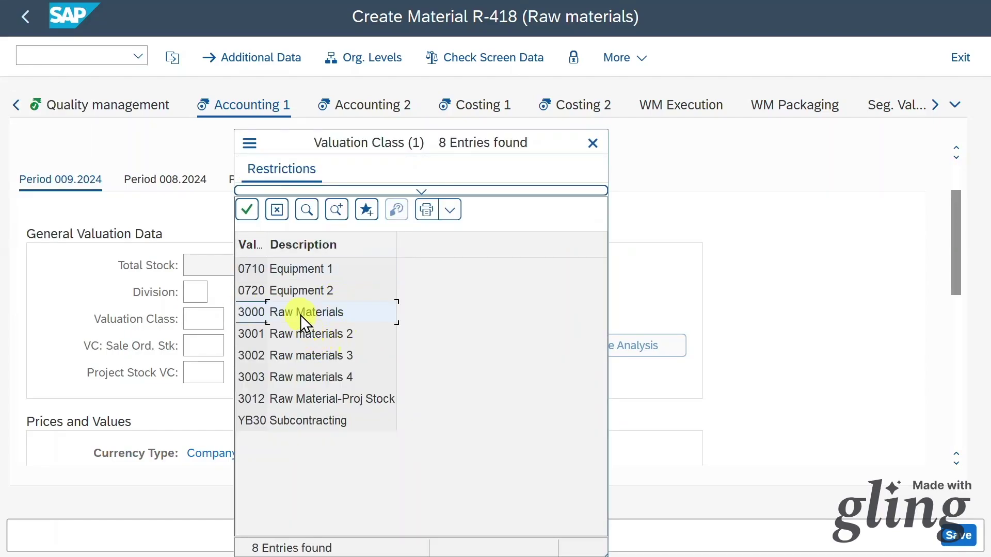
{"action": "double_click", "coordinate": [300, 313]}
{"action": "left_click_drag", "start_coordinate": [215, 318], "coordinate": [174, 315]}
{"action": "left_click", "coordinate": [214, 320]}
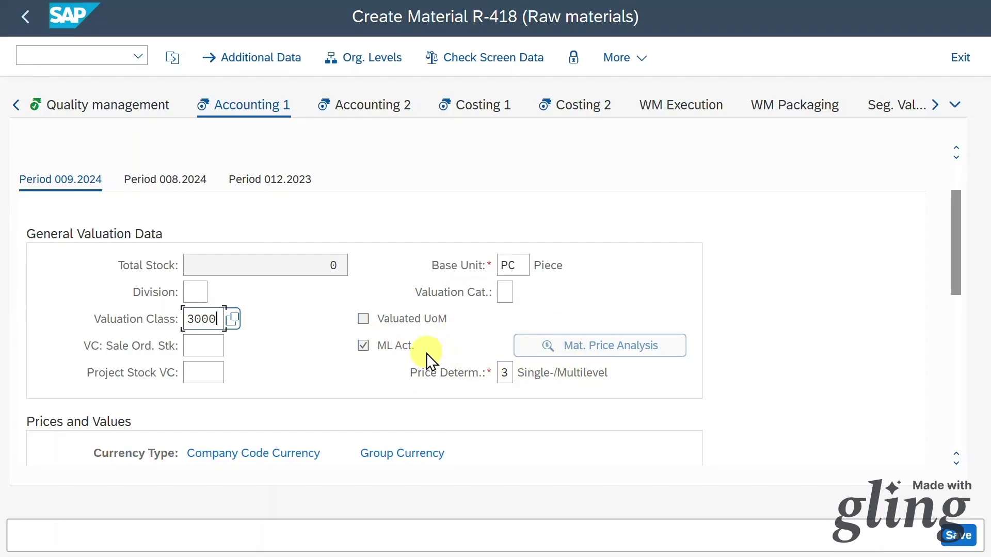
Enter a standard price of 100 EUR for R-418
{"action": "scroll", "coordinate": [416, 352], "scroll_direction": "down", "scroll_amount": 5}
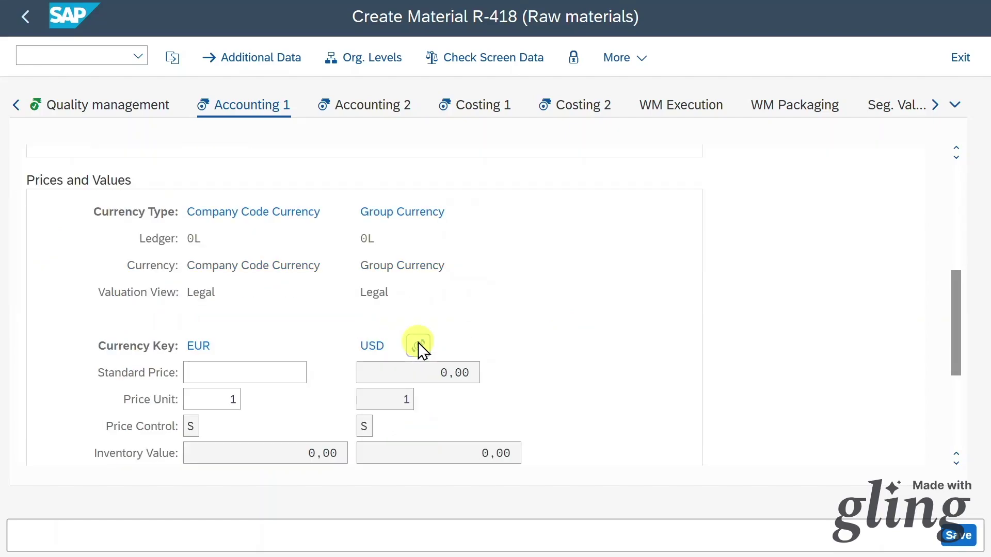
{"action": "scroll", "coordinate": [418, 344], "scroll_direction": "down", "scroll_amount": 2}
{"action": "left_click", "coordinate": [243, 299]}
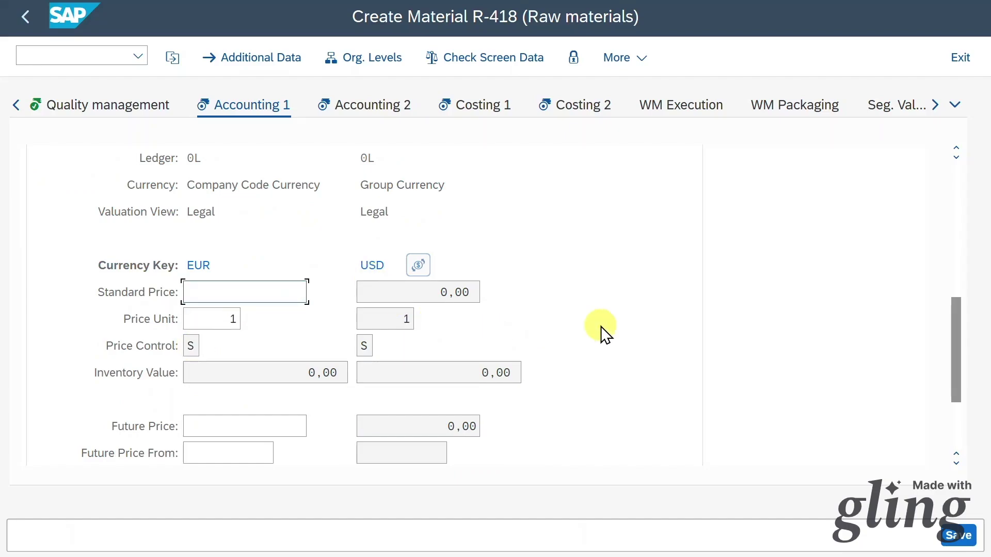
{"action": "type", "text": "100"}
{"action": "left_click", "coordinate": [408, 110]}
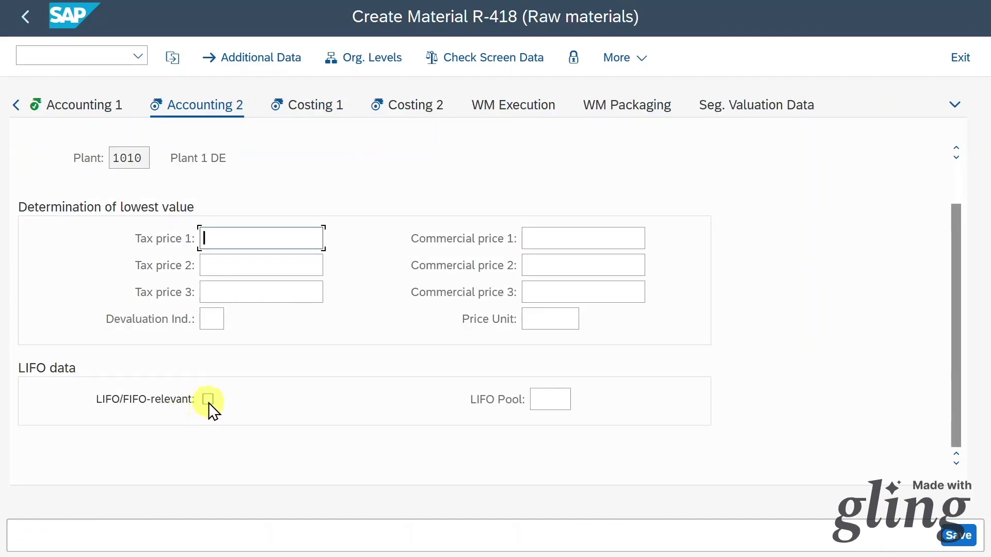
Pass through Accounting 2 and tick With Qty Structure in Costing 1
{"action": "left_click", "coordinate": [208, 400]}
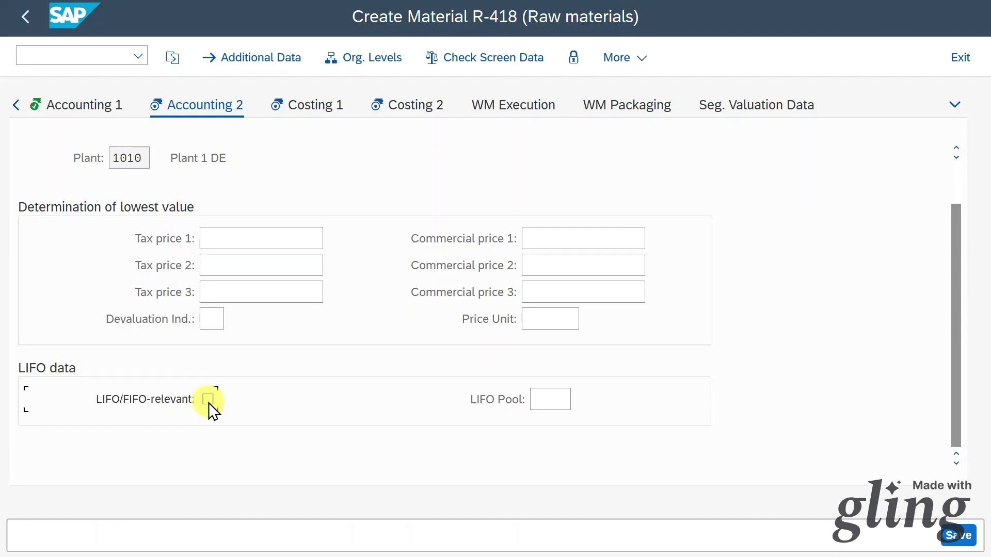
{"action": "left_click", "coordinate": [311, 106]}
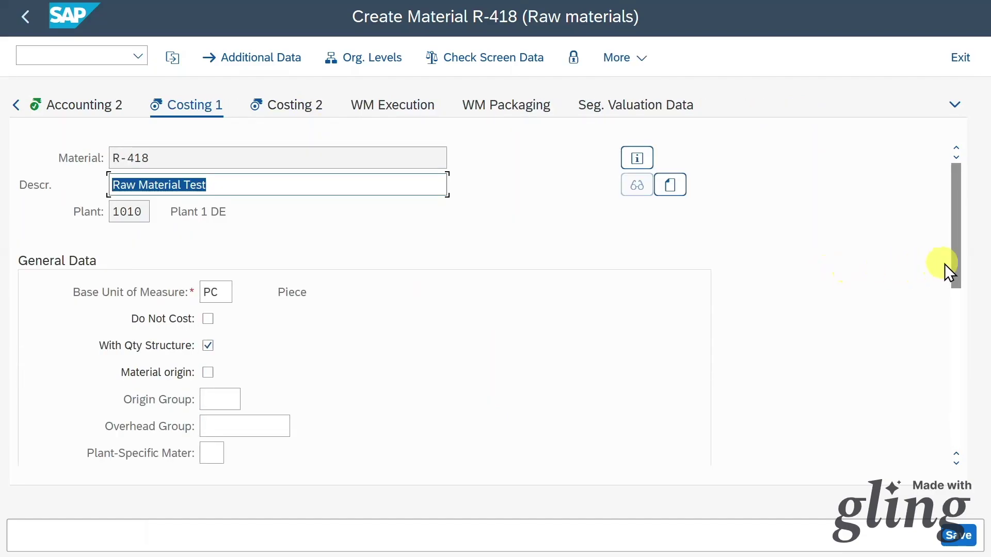
{"action": "left_click", "coordinate": [208, 346]}
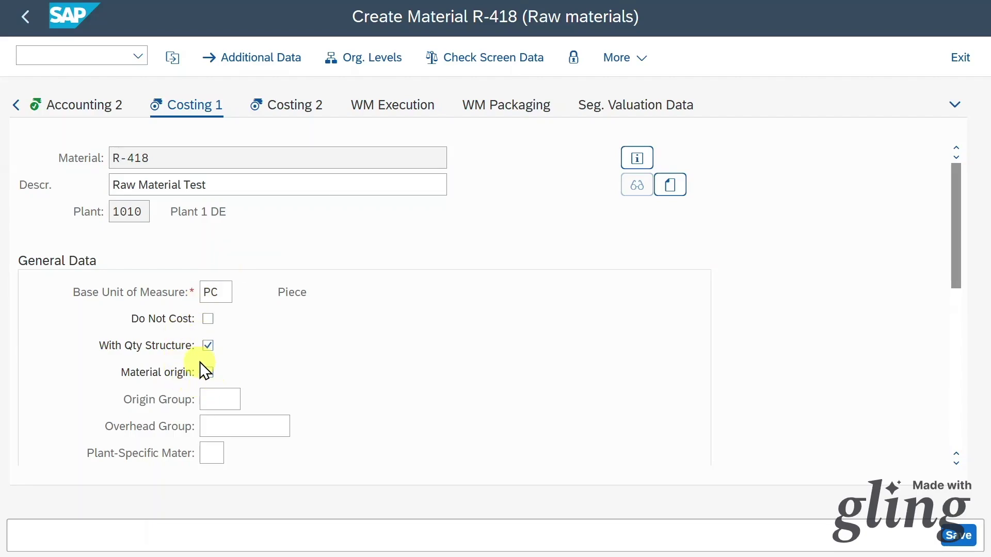
{"action": "left_click", "coordinate": [304, 104]}
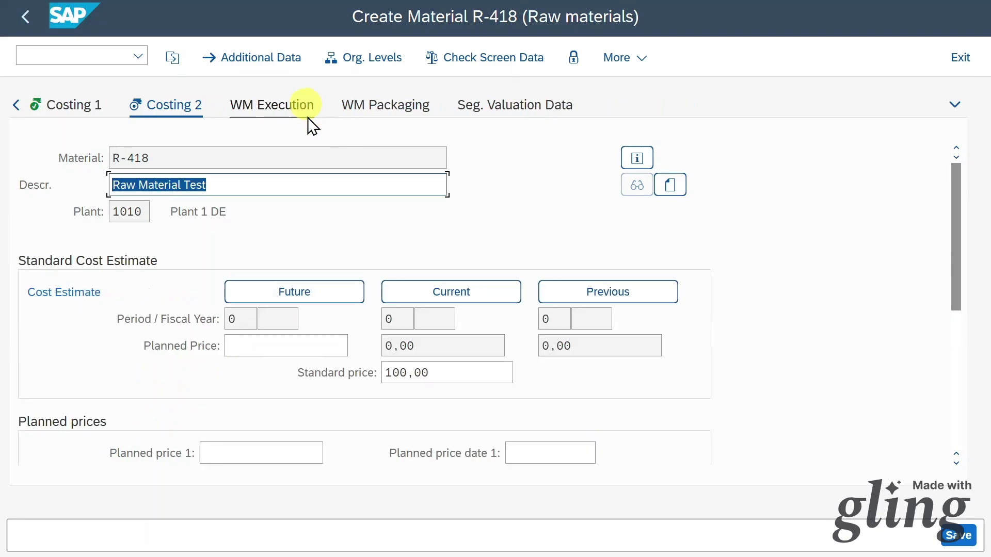
Review the Costing 2 planned price fields and save material R-418
{"action": "left_click", "coordinate": [292, 345]}
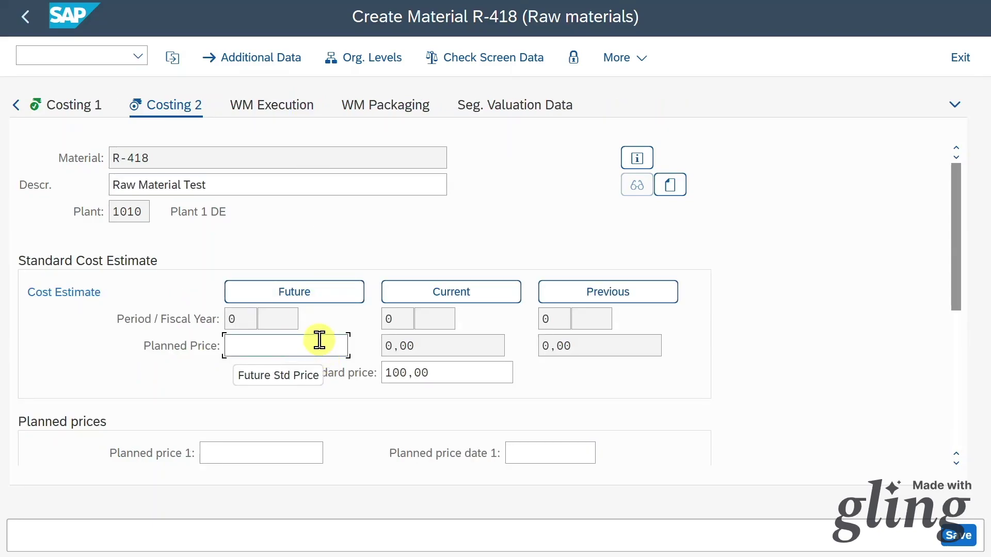
{"action": "scroll", "coordinate": [319, 340], "scroll_direction": "down", "scroll_amount": 5}
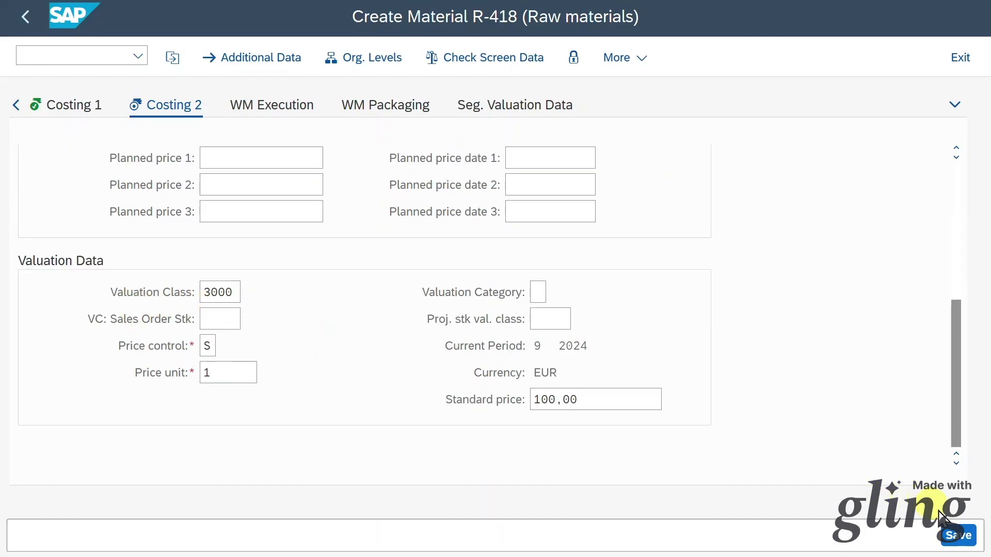
{"action": "left_click", "coordinate": [956, 537]}
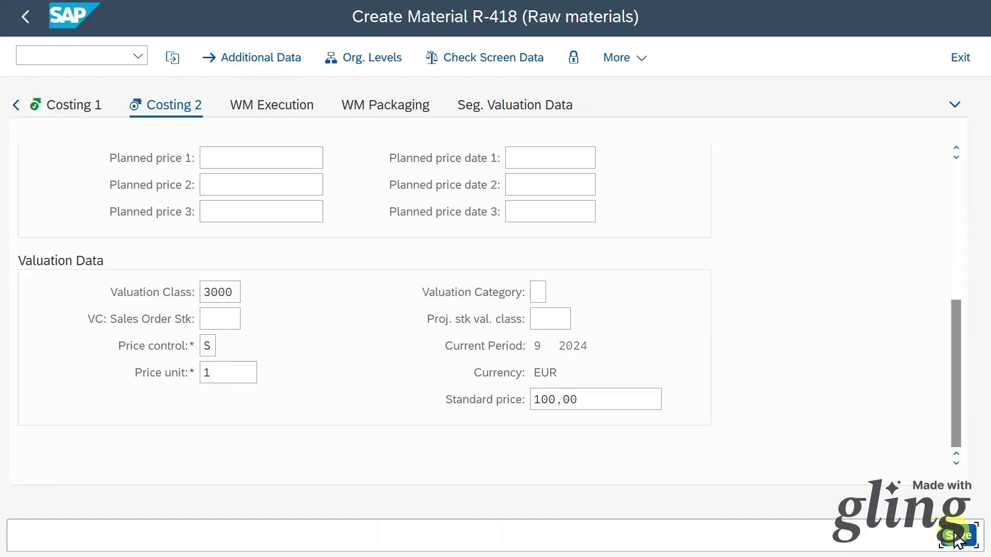